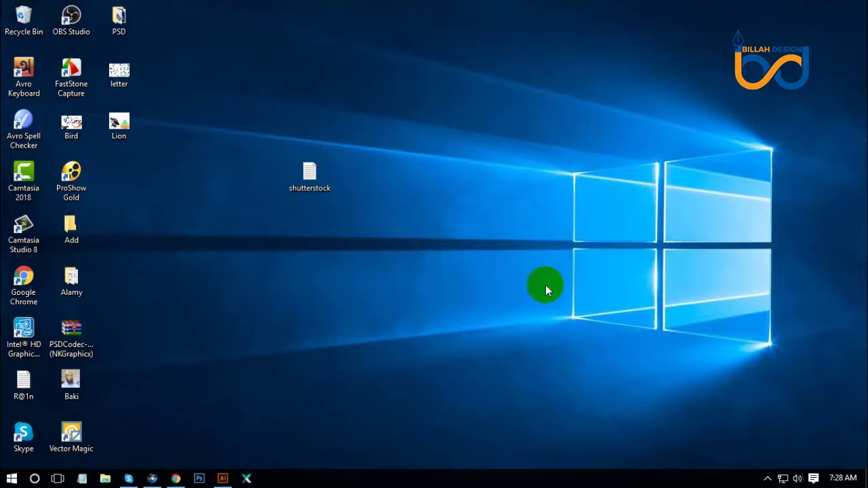
Open shutterstock.txt in Notepad and copy the shutterstock.com address for the browser.
{"action": "double_click", "coordinate": [311, 174]}
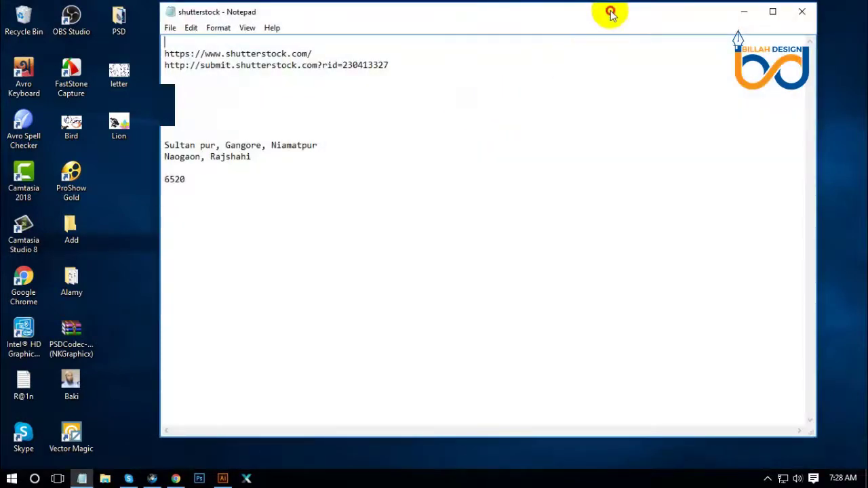
{"action": "left_click_drag", "start_coordinate": [610, 13], "coordinate": [605, 22]}
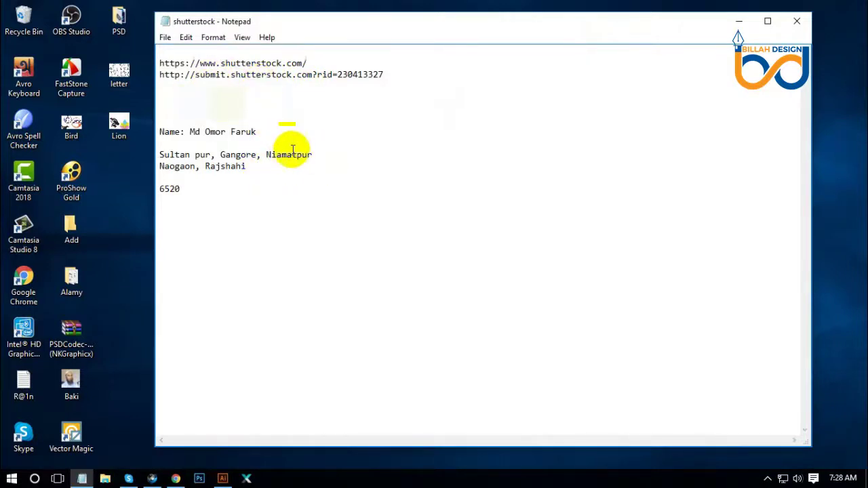
{"action": "double_click", "coordinate": [245, 63]}
{"action": "right_click", "coordinate": [248, 68]}
{"action": "left_click", "coordinate": [261, 101]}
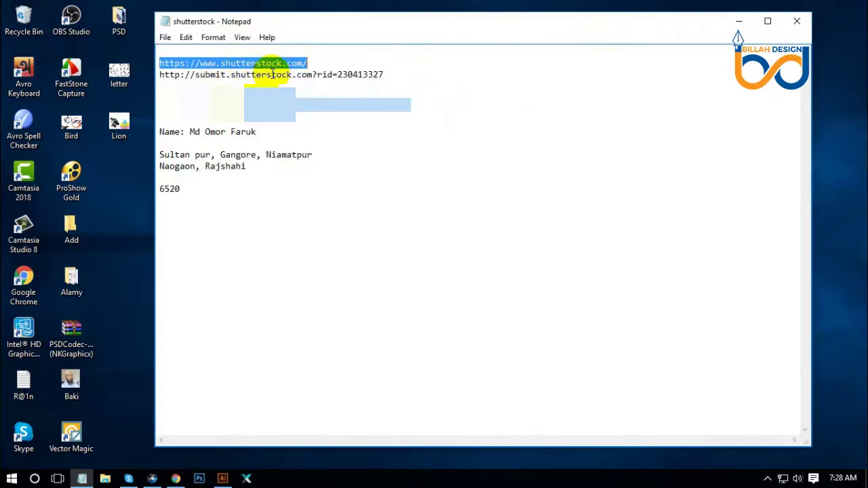
{"action": "left_click", "coordinate": [152, 479]}
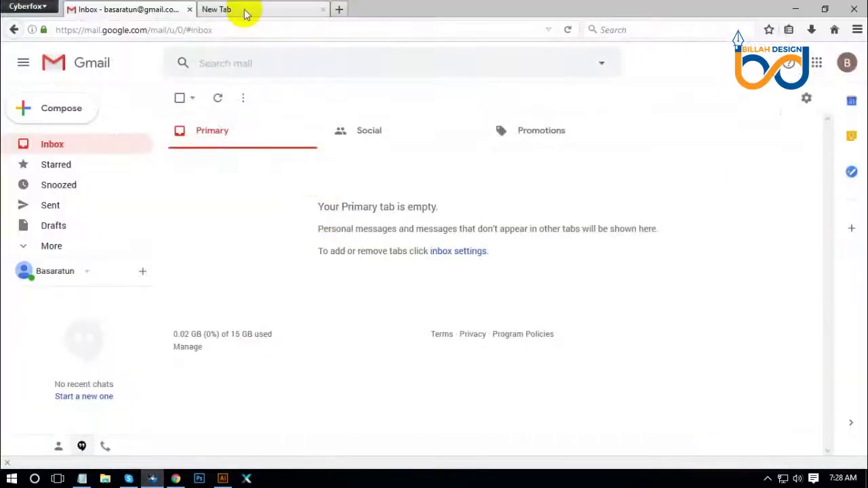
Load the copied shutterstock.com address in the empty tab, then close that tab.
{"action": "left_click", "coordinate": [244, 10]}
{"action": "left_click", "coordinate": [184, 12]}
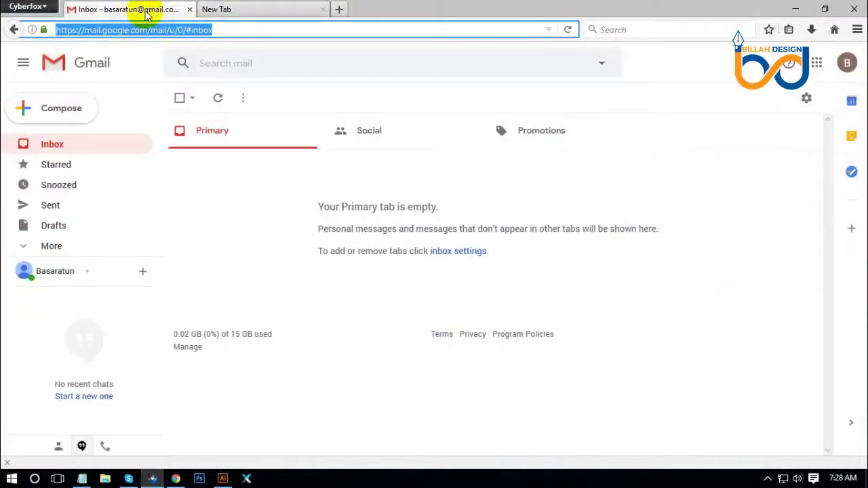
{"action": "left_click", "coordinate": [245, 12]}
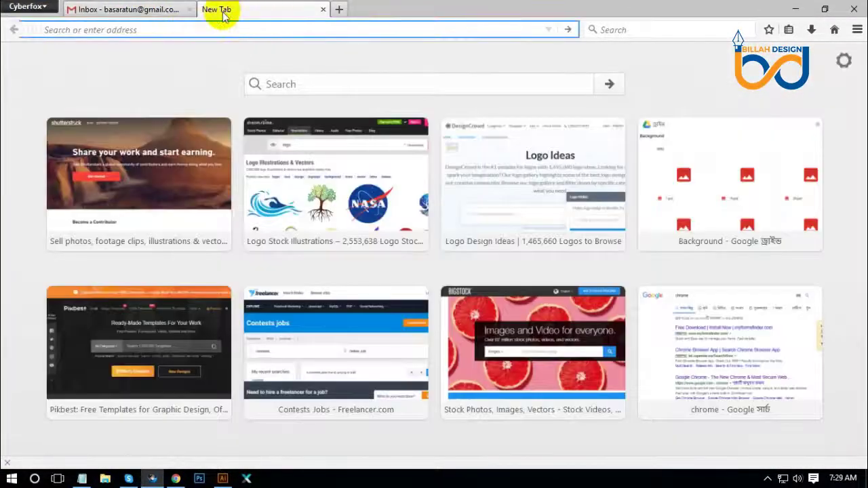
{"action": "right_click", "coordinate": [229, 29]}
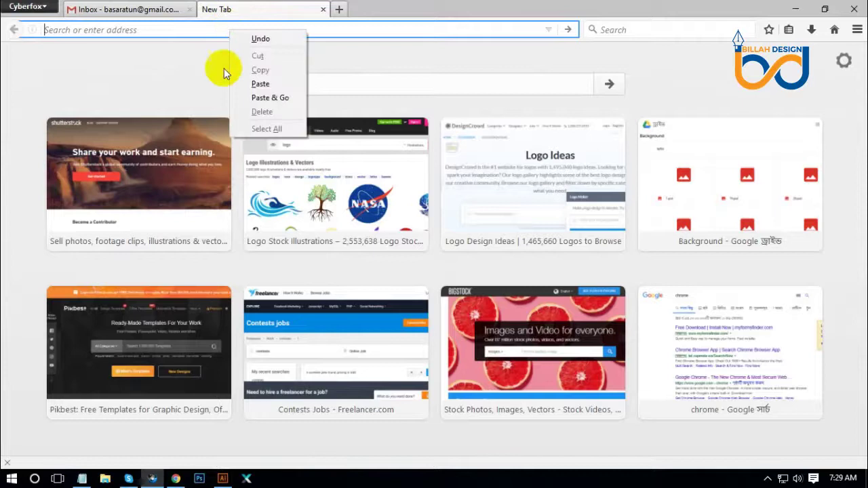
{"action": "left_click", "coordinate": [270, 97]}
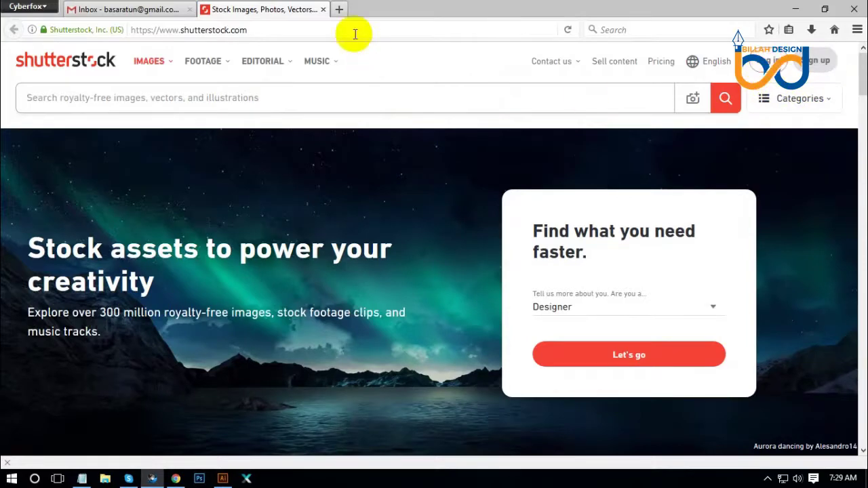
{"action": "left_click", "coordinate": [323, 9]}
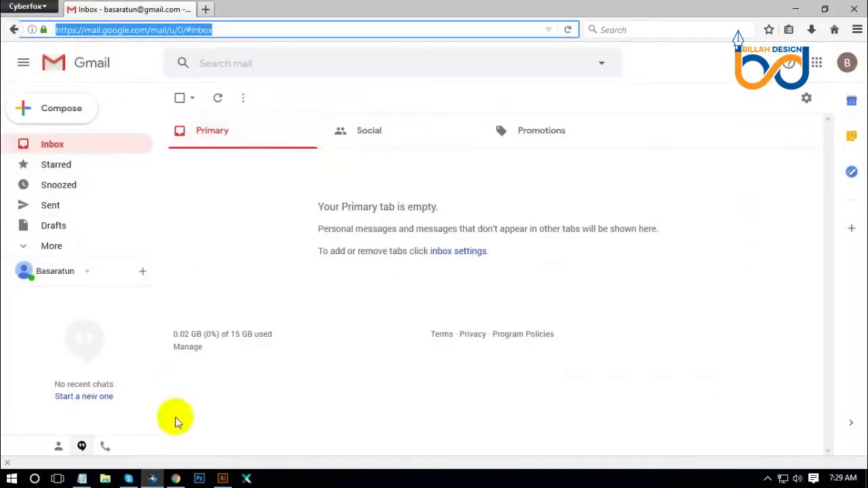
Copy the full submit.shutterstock.com referral link from the notes.
{"action": "left_click", "coordinate": [83, 478]}
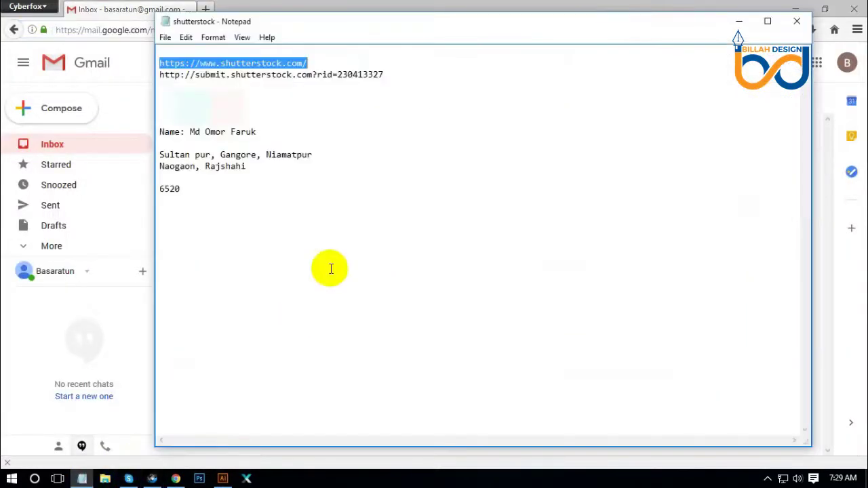
{"action": "left_click", "coordinate": [287, 200]}
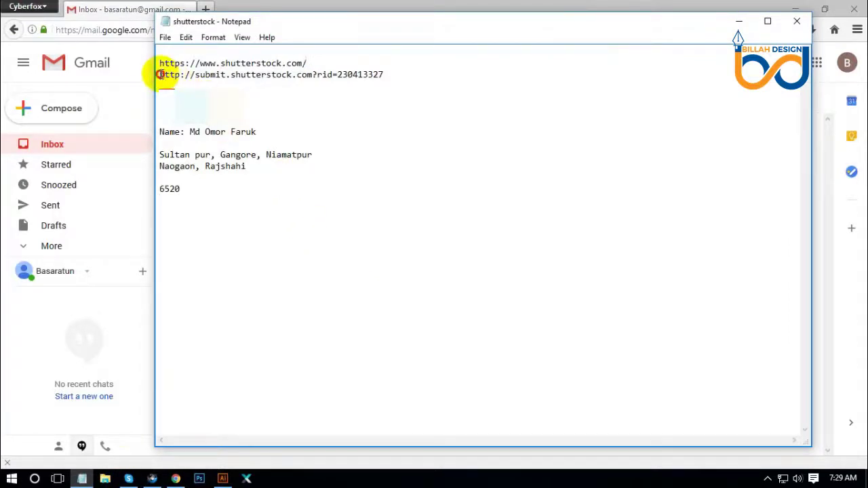
{"action": "left_click_drag", "start_coordinate": [160, 74], "coordinate": [380, 76]}
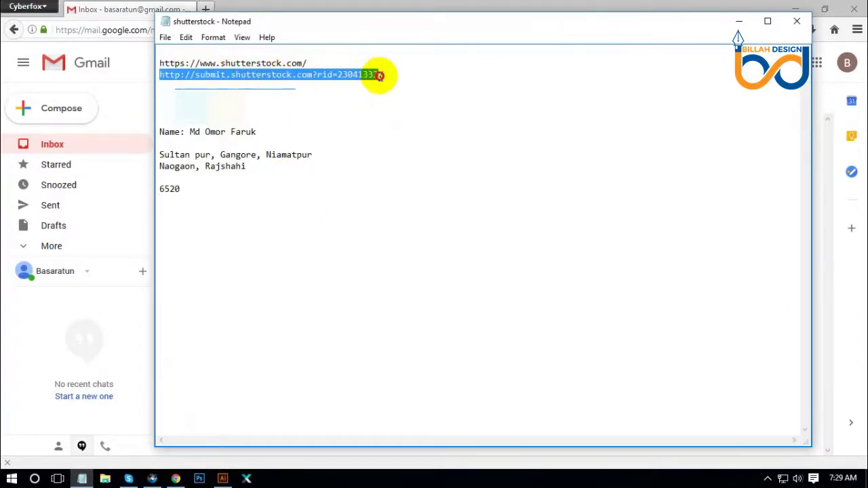
{"action": "left_click", "coordinate": [386, 131]}
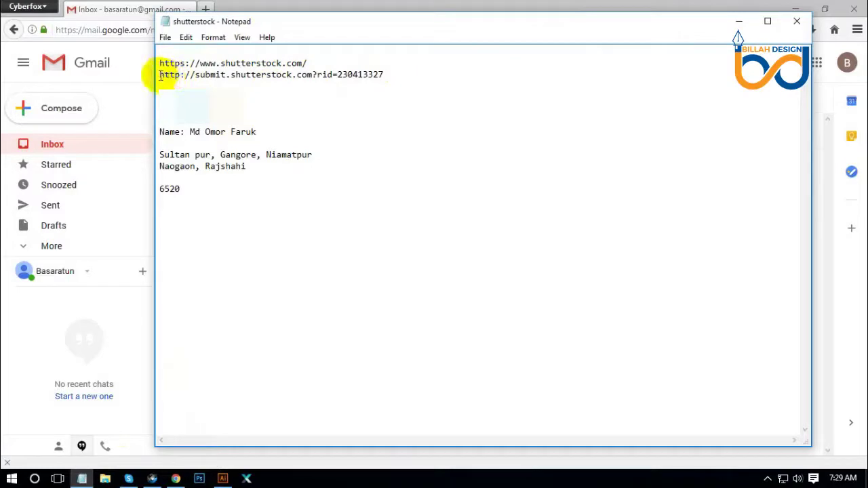
{"action": "left_click_drag", "start_coordinate": [160, 75], "coordinate": [382, 75]}
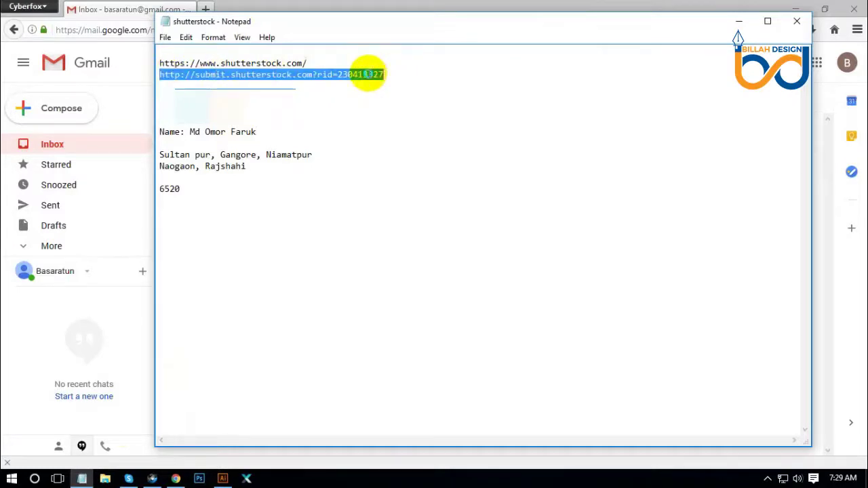
{"action": "right_click", "coordinate": [368, 74]}
{"action": "left_click", "coordinate": [397, 112]}
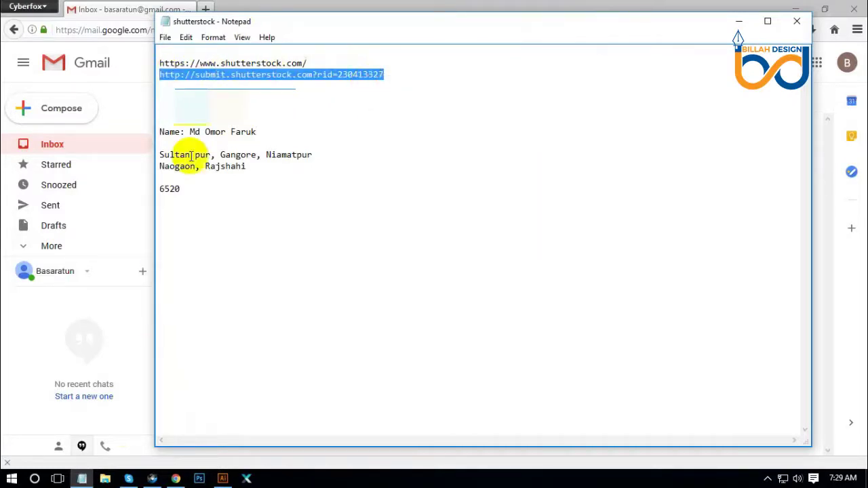
Paste the referral link into a new browser tab and load it.
{"action": "left_click", "coordinate": [222, 9]}
{"action": "left_click", "coordinate": [205, 10]}
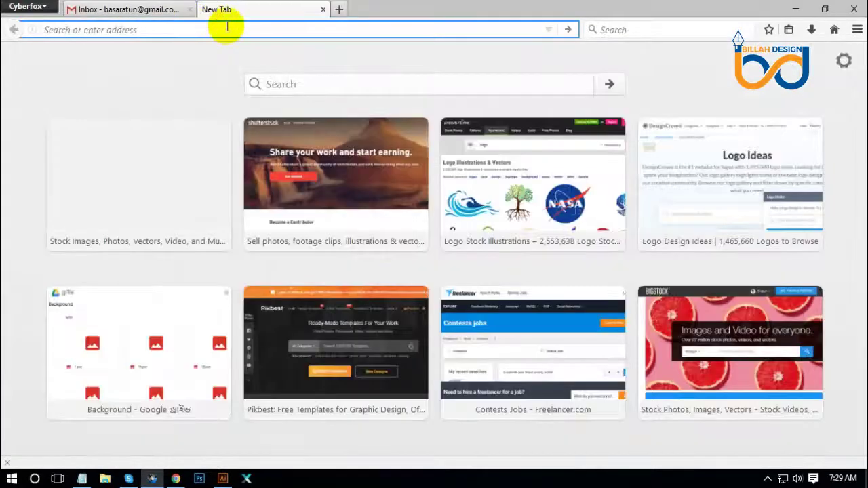
{"action": "right_click", "coordinate": [240, 30]}
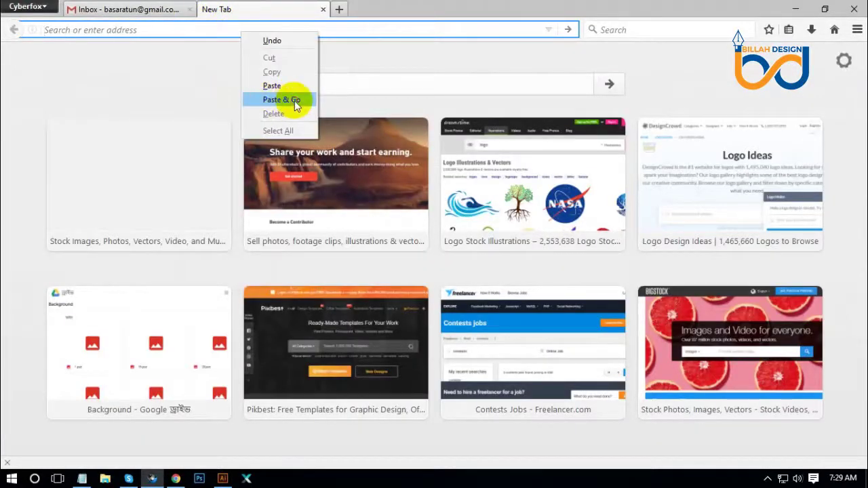
{"action": "left_click", "coordinate": [295, 102]}
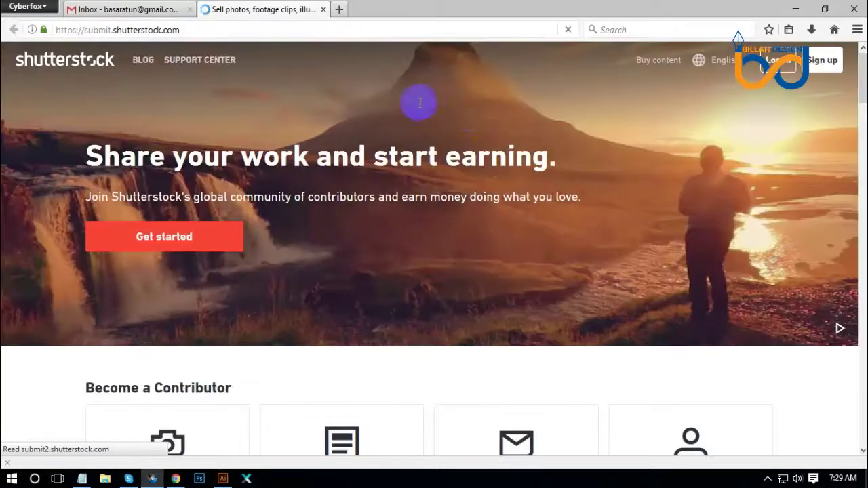
Start the contributor sign-up with Get started, then return to the notes.
{"action": "scroll", "coordinate": [271, 187], "scroll_direction": "down", "scroll_amount": 2}
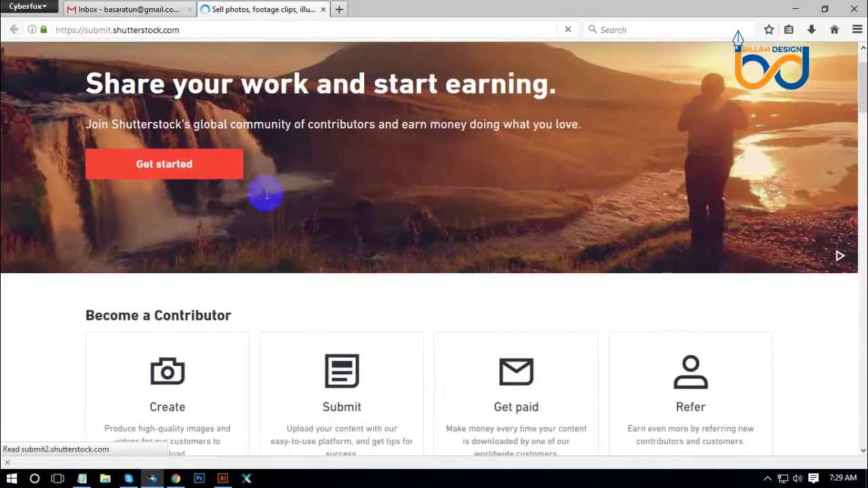
{"action": "scroll", "coordinate": [265, 194], "scroll_direction": "up", "scroll_amount": 2}
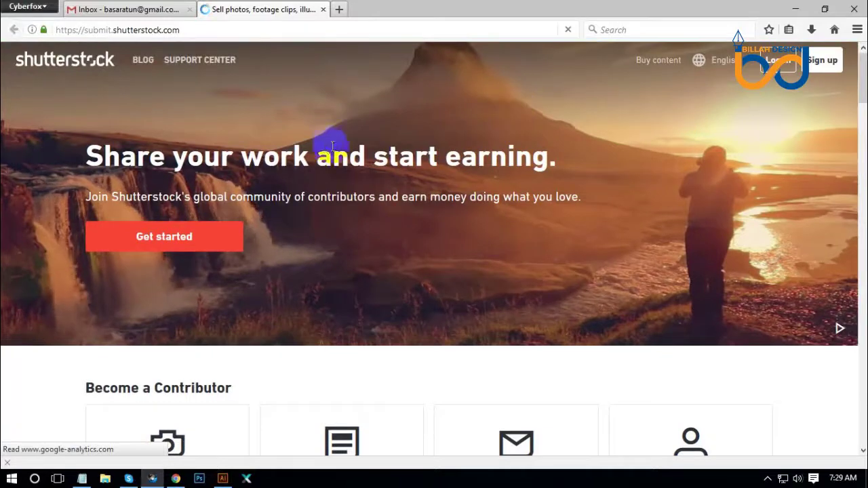
{"action": "left_click", "coordinate": [164, 249]}
{"action": "left_click", "coordinate": [213, 246]}
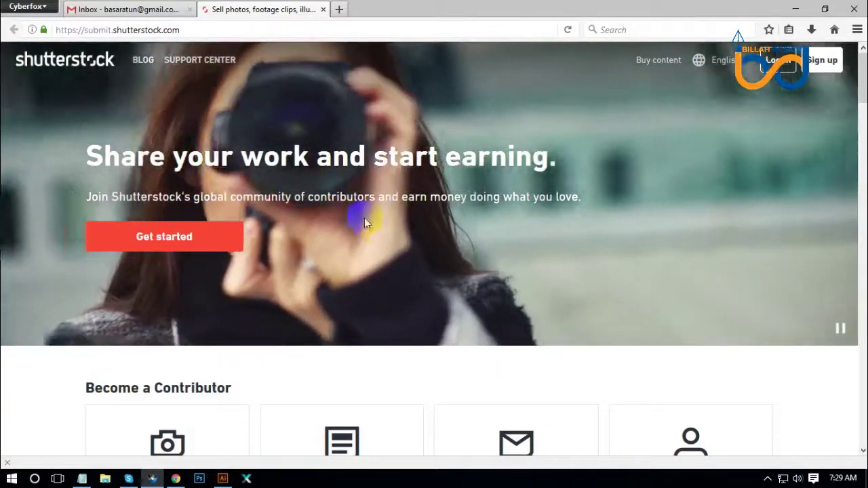
{"action": "key", "text": "alt+Tab"}
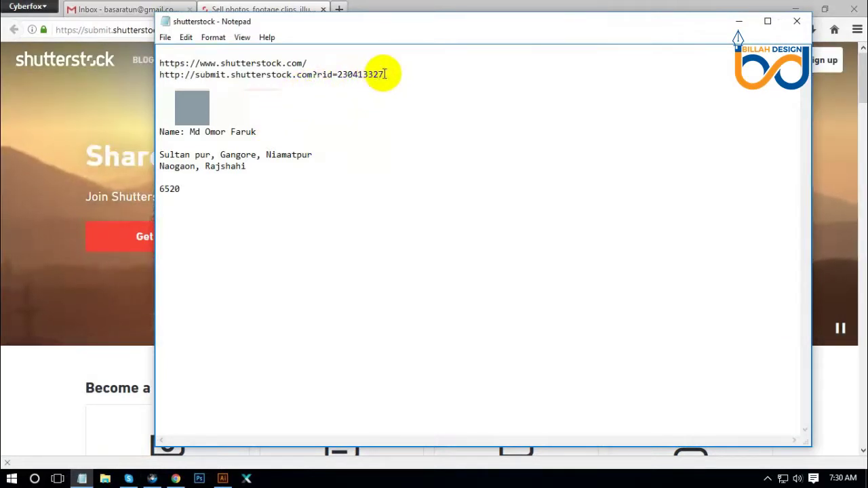
Check the referral link's domain in the notes, then minimize Notepad.
{"action": "left_click_drag", "start_coordinate": [384, 73], "coordinate": [185, 78]}
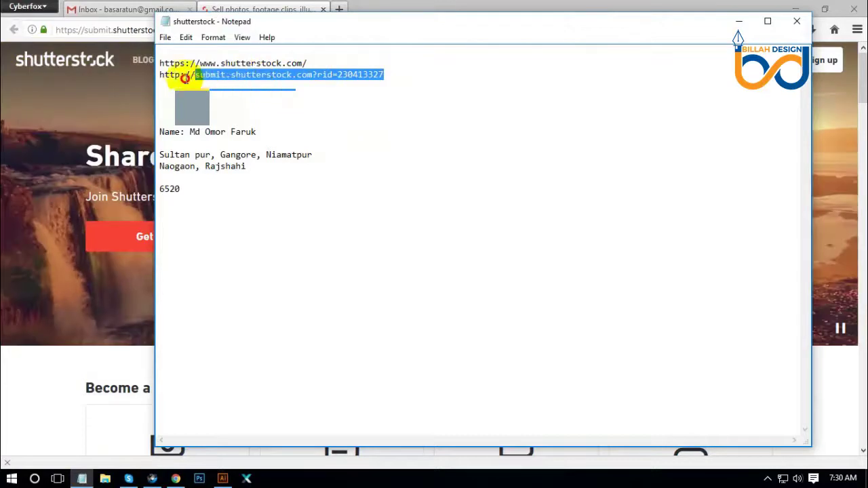
{"action": "left_click", "coordinate": [312, 113]}
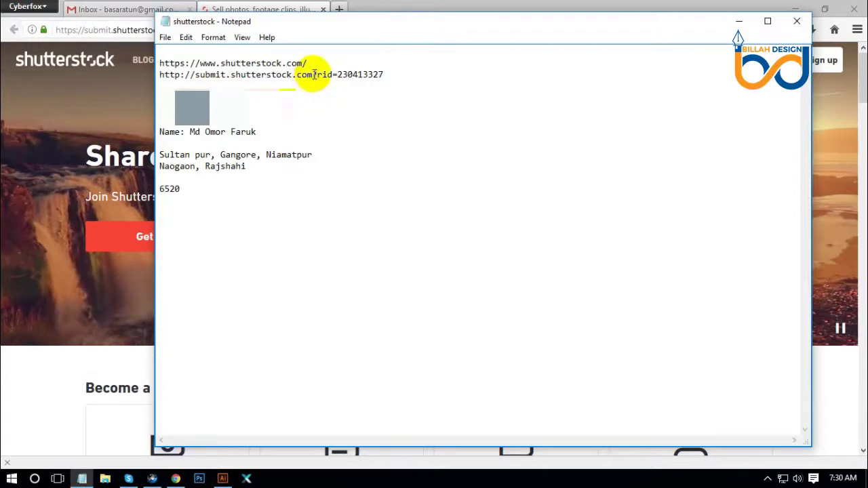
{"action": "left_click_drag", "start_coordinate": [312, 75], "coordinate": [199, 77]}
{"action": "left_click", "coordinate": [245, 81]}
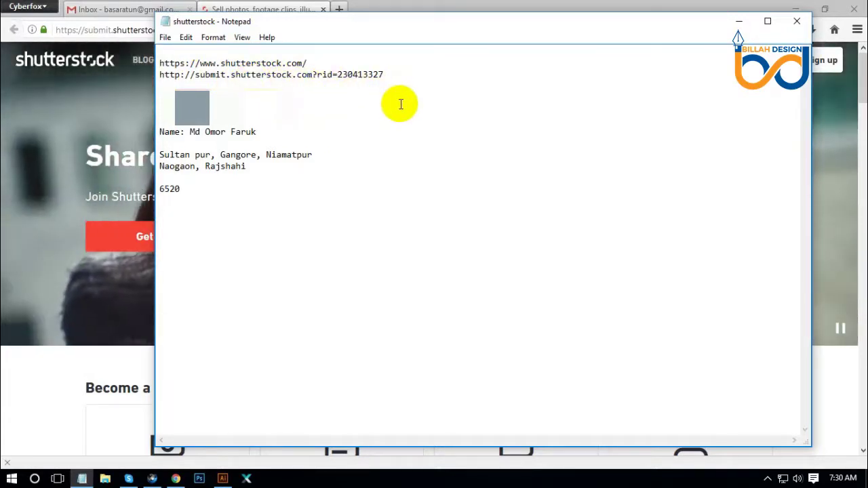
{"action": "left_click", "coordinate": [739, 21]}
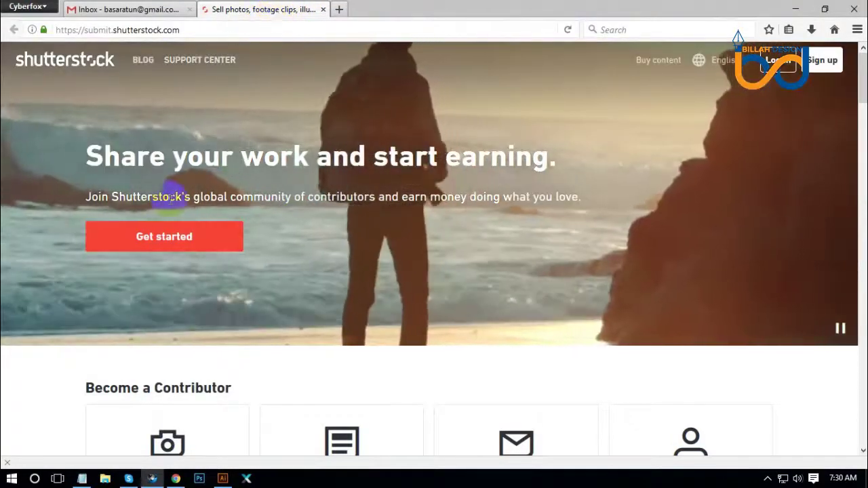
Open the 'Join the community and start selling in seconds' sign-up form.
{"action": "left_click", "coordinate": [141, 252]}
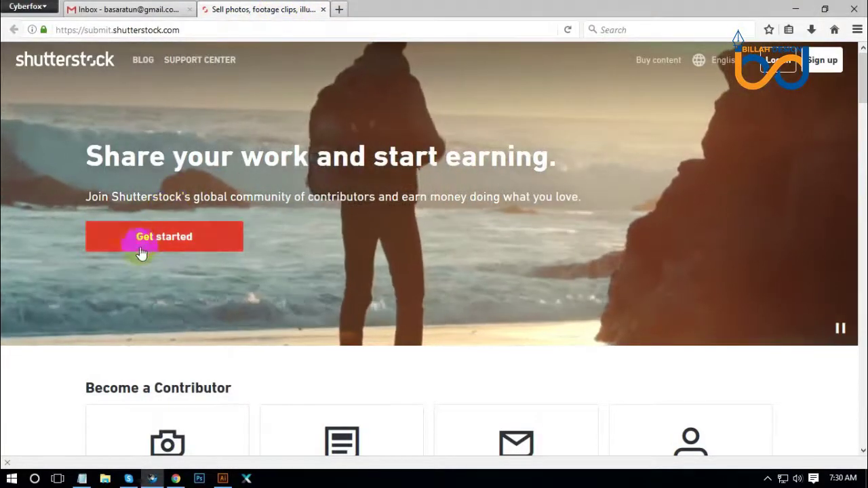
{"action": "left_click", "coordinate": [161, 248]}
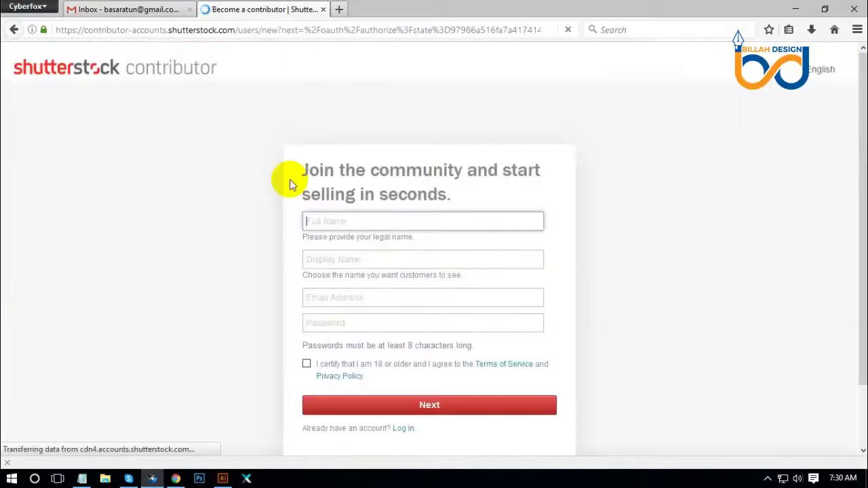
{"action": "scroll", "coordinate": [182, 180], "scroll_direction": "down", "scroll_amount": 2}
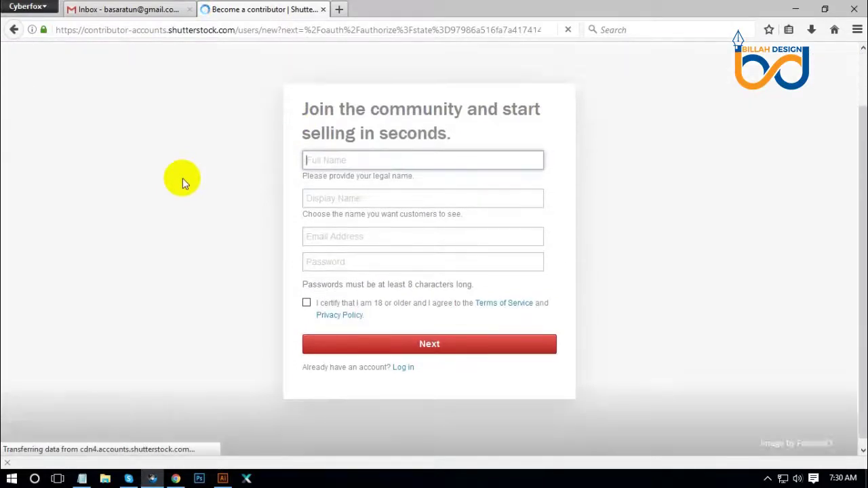
{"action": "scroll", "coordinate": [183, 179], "scroll_direction": "up", "scroll_amount": 2}
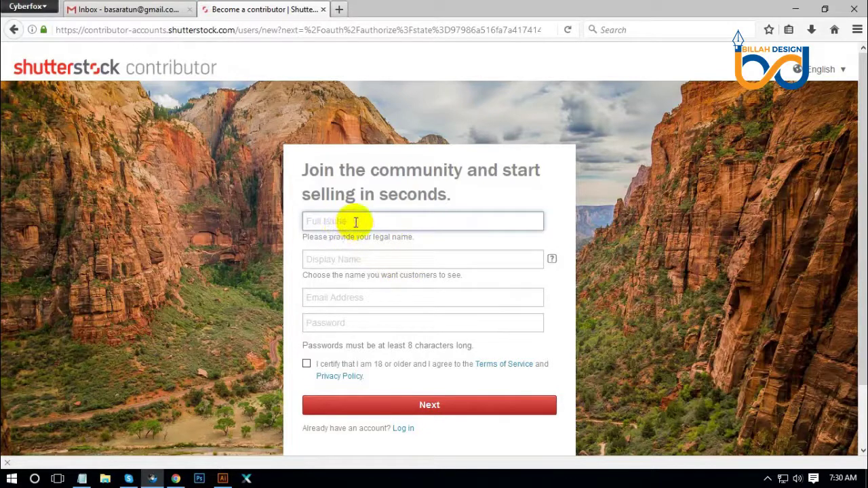
Copy the legal name from the notes into the Full Name field.
{"action": "left_click", "coordinate": [82, 479]}
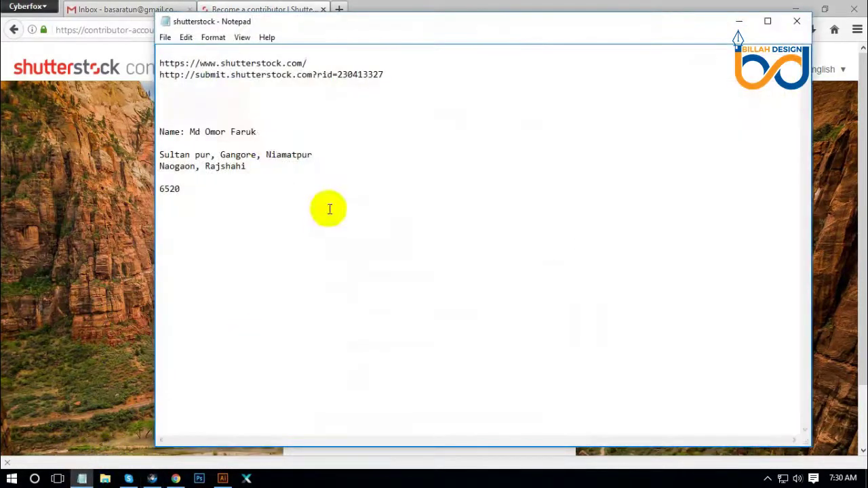
{"action": "left_click_drag", "start_coordinate": [191, 128], "coordinate": [251, 127]}
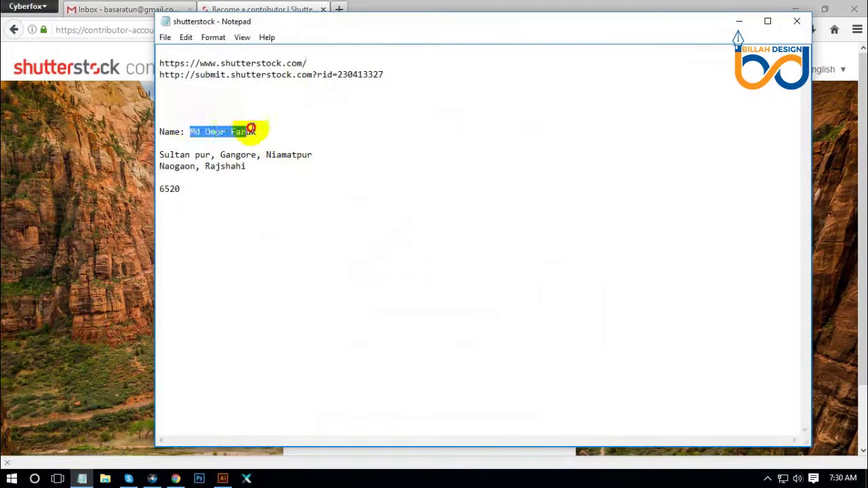
{"action": "right_click", "coordinate": [238, 136]}
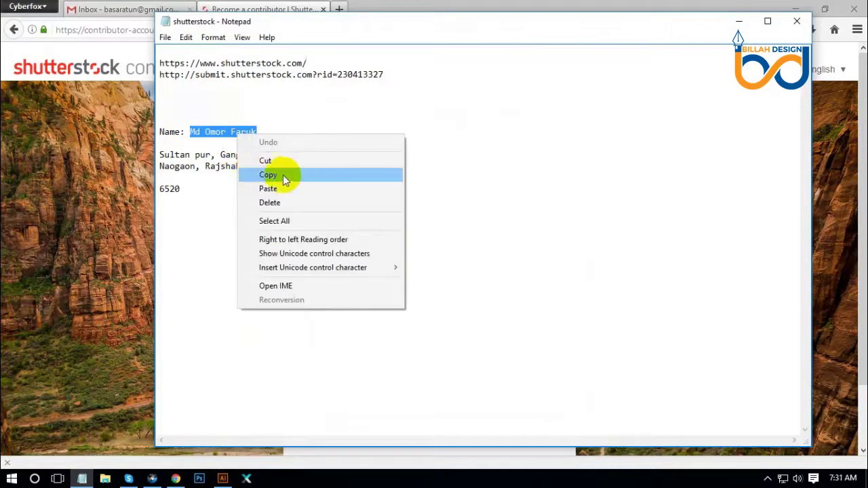
{"action": "left_click", "coordinate": [273, 175]}
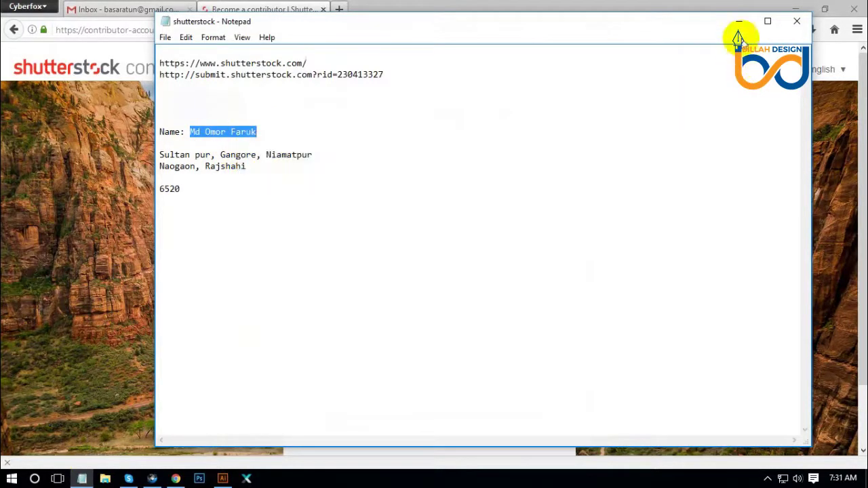
{"action": "left_click", "coordinate": [739, 25]}
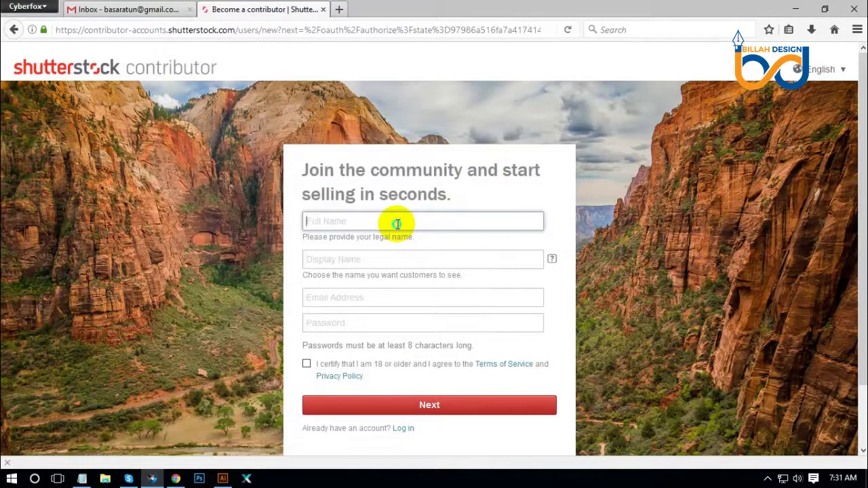
{"action": "right_click", "coordinate": [397, 224]}
{"action": "left_click", "coordinate": [432, 291]}
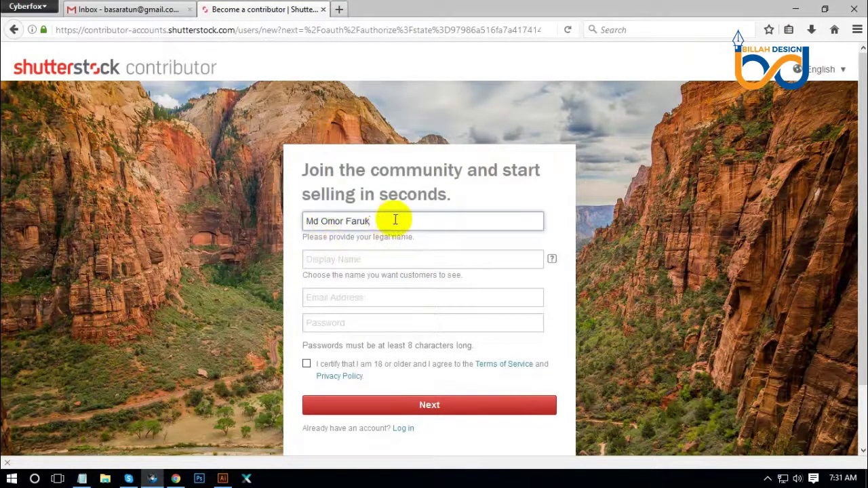
Paste the name into Display Name and trim it to a shorter accepted name.
{"action": "left_click", "coordinate": [374, 259]}
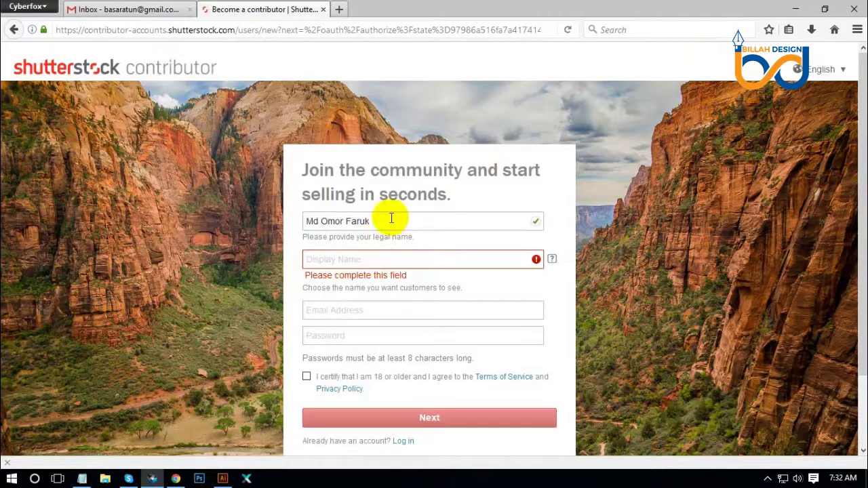
{"action": "right_click", "coordinate": [354, 259]}
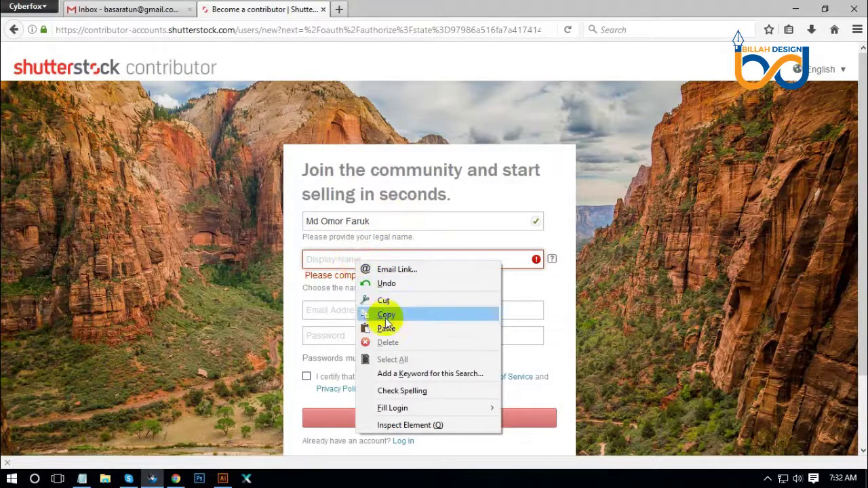
{"action": "left_click", "coordinate": [386, 328]}
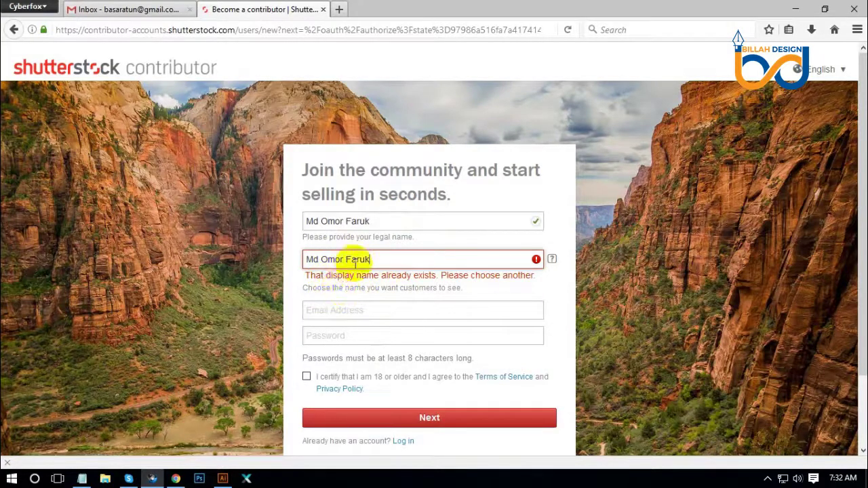
{"action": "mouse_move", "coordinate": [301, 258]}
{"action": "left_mouse_down"}
{"action": "mouse_move", "coordinate": [333, 258]}
{"action": "mouse_move", "coordinate": [294, 258]}
{"action": "left_mouse_up"}
{"action": "key", "text": "BackSpace"}
{"action": "left_click", "coordinate": [386, 258]}
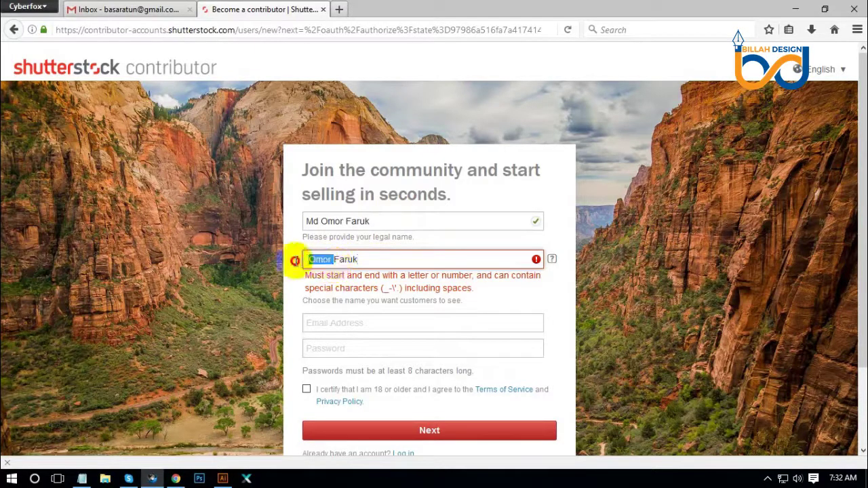
{"action": "key", "text": "BackSpace"}
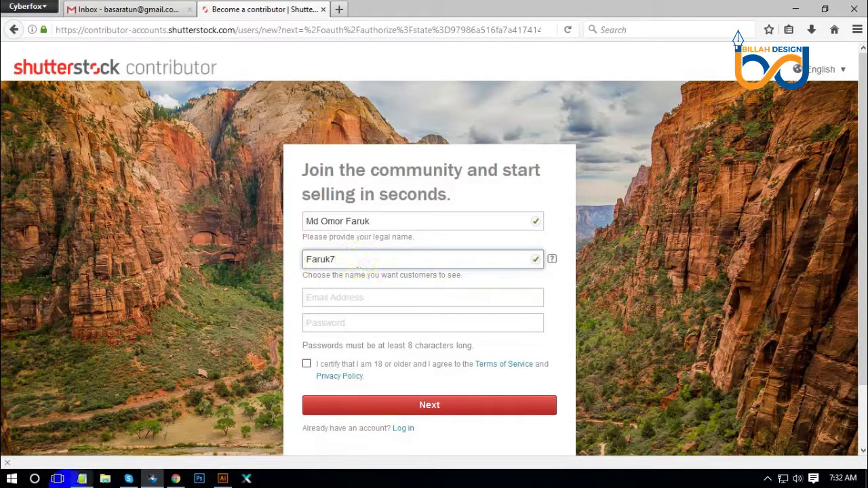
Copy the e-mail address from the notes into the Email Address field.
{"action": "left_click", "coordinate": [82, 479]}
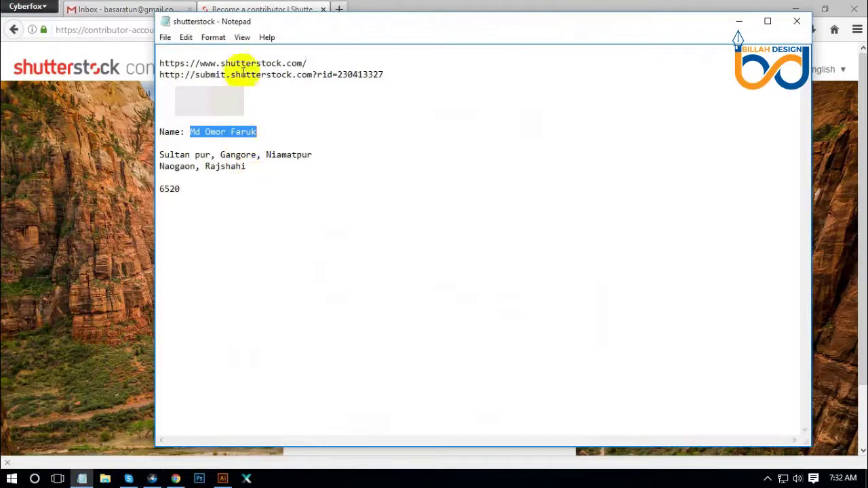
{"action": "double_click", "coordinate": [193, 99]}
{"action": "right_click", "coordinate": [200, 88]}
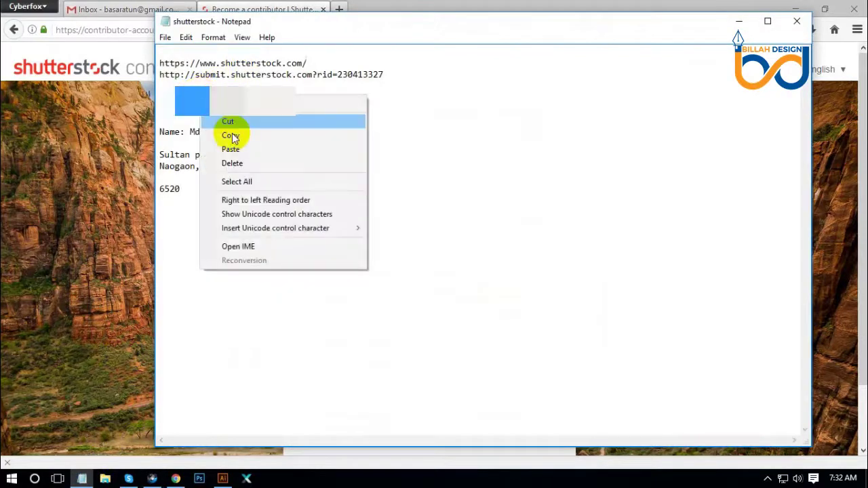
{"action": "left_click", "coordinate": [223, 132]}
{"action": "left_click", "coordinate": [736, 22]}
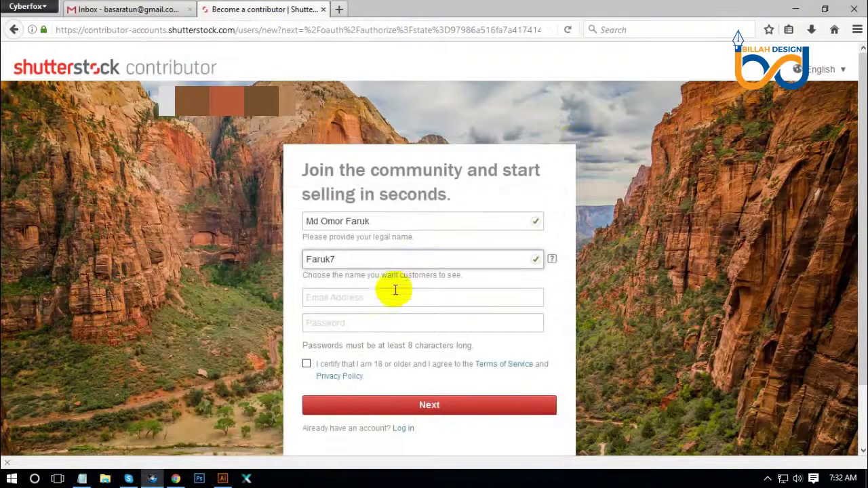
{"action": "right_click", "coordinate": [389, 298]}
{"action": "left_click", "coordinate": [420, 367]}
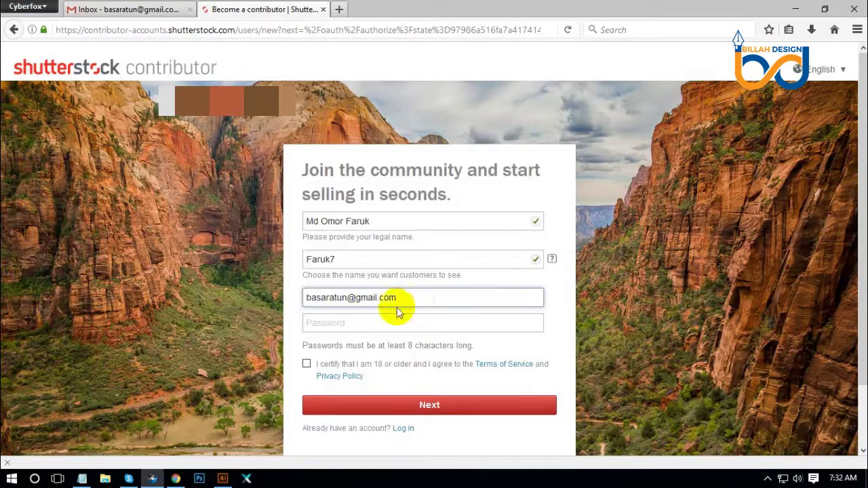
Copy the account password from the notes into the Password field.
{"action": "left_click", "coordinate": [82, 476]}
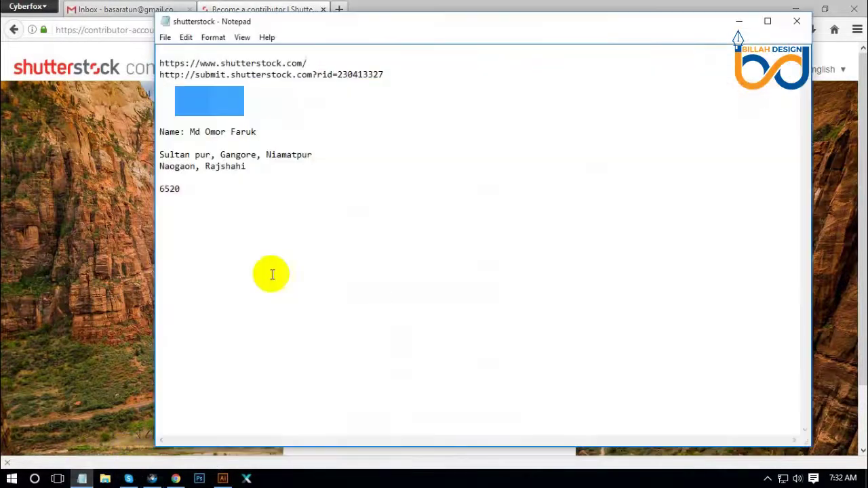
{"action": "right_click", "coordinate": [192, 103]}
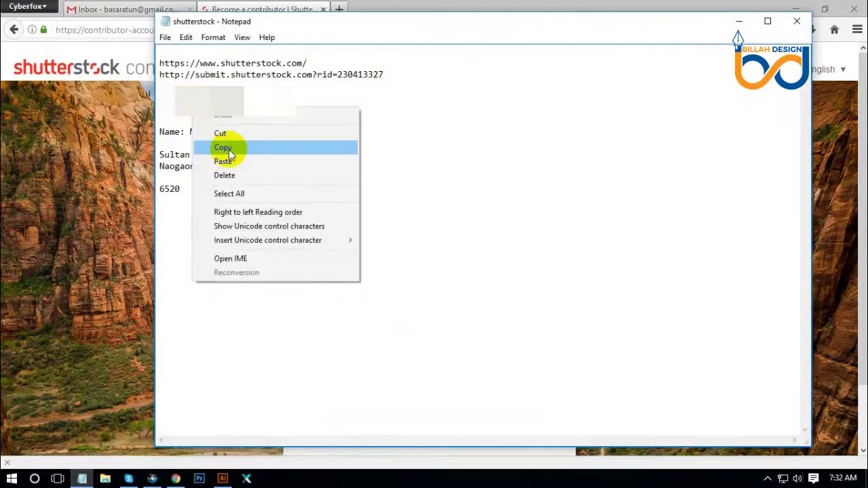
{"action": "left_click", "coordinate": [224, 145]}
{"action": "left_click", "coordinate": [739, 22]}
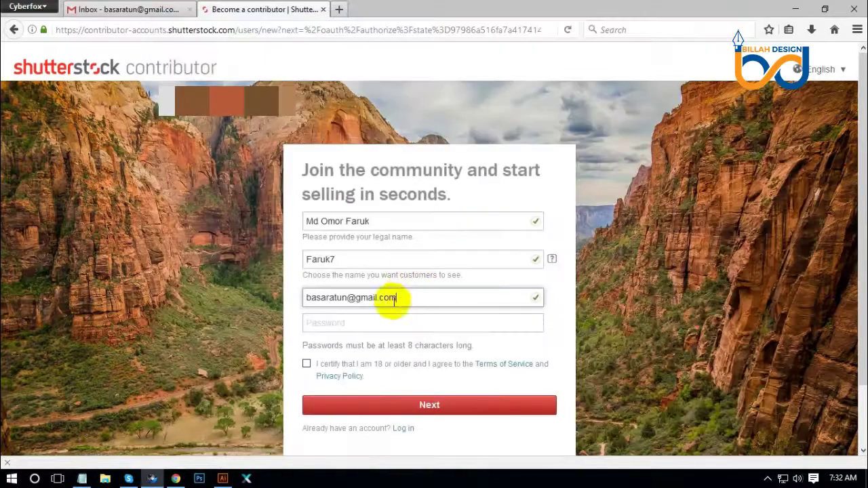
{"action": "right_click", "coordinate": [383, 325]}
{"action": "left_click", "coordinate": [413, 392]}
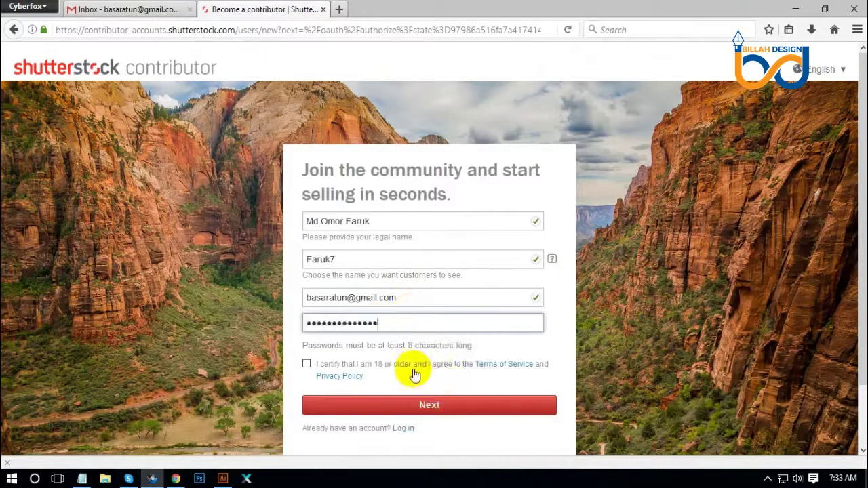
{"action": "left_click", "coordinate": [491, 345]}
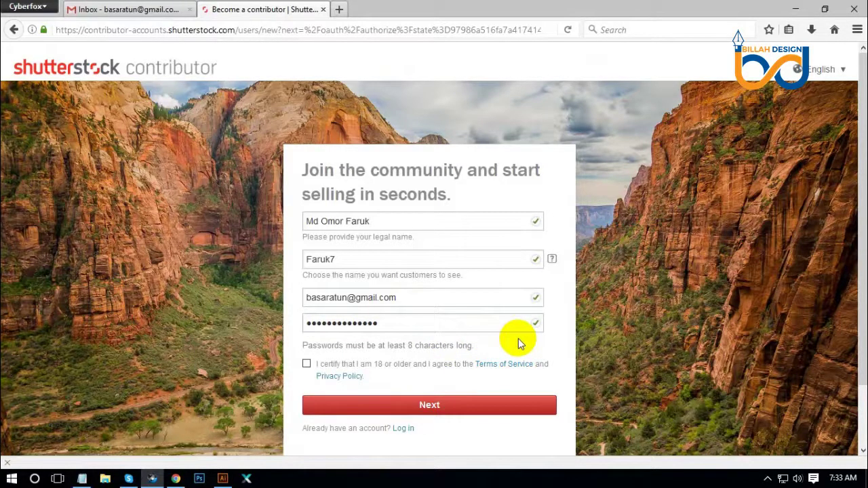
Tick the age and terms certification and submit the sign-up form.
{"action": "mouse_move", "coordinate": [81, 478]}
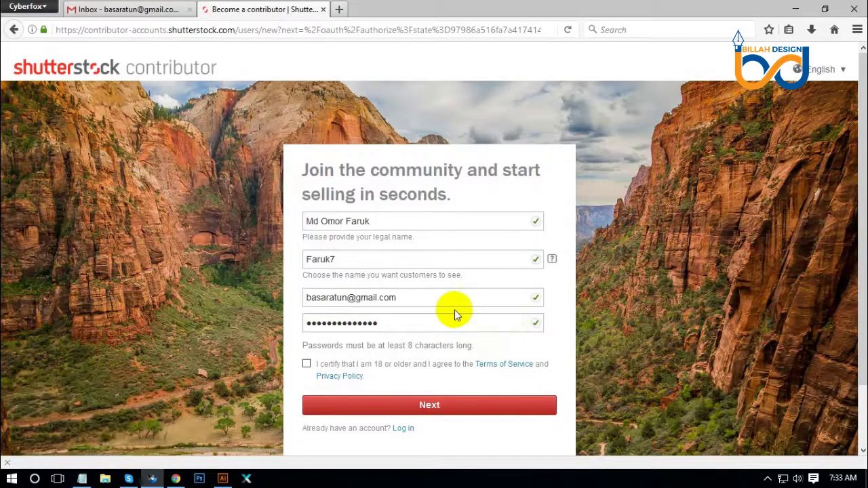
{"action": "scroll", "coordinate": [472, 295], "scroll_direction": "down", "scroll_amount": 1}
{"action": "scroll", "coordinate": [472, 296], "scroll_direction": "down", "scroll_amount": 2}
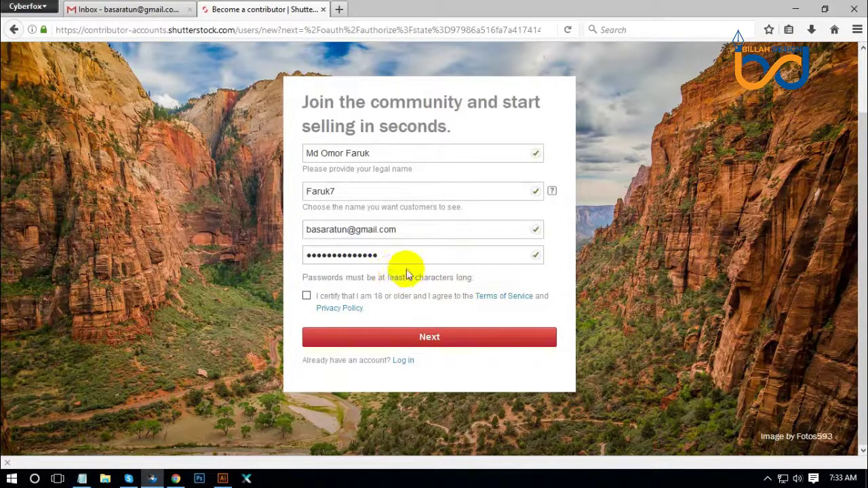
{"action": "left_click", "coordinate": [306, 297]}
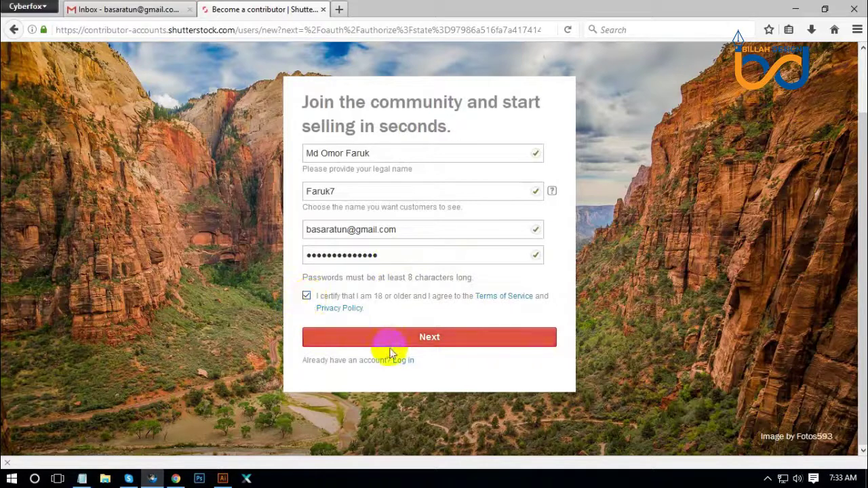
{"action": "left_click", "coordinate": [428, 340]}
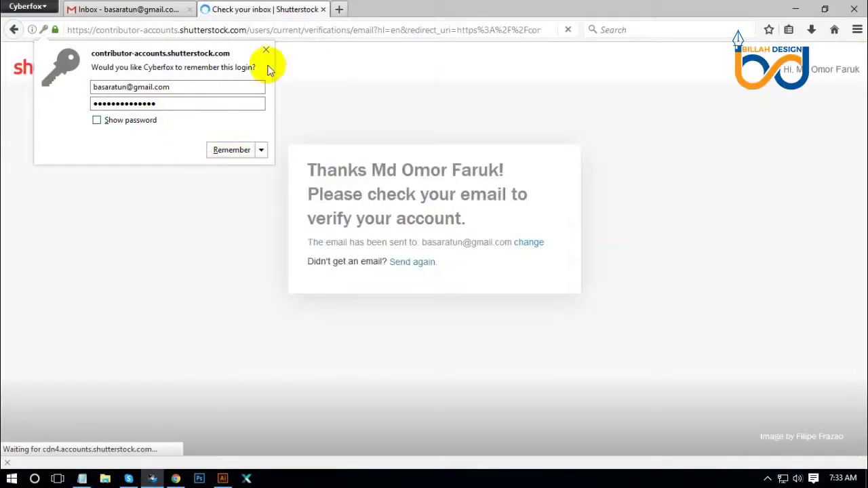
Dismiss the save-login popup and go to the Gmail inbox tab.
{"action": "left_click", "coordinate": [266, 50]}
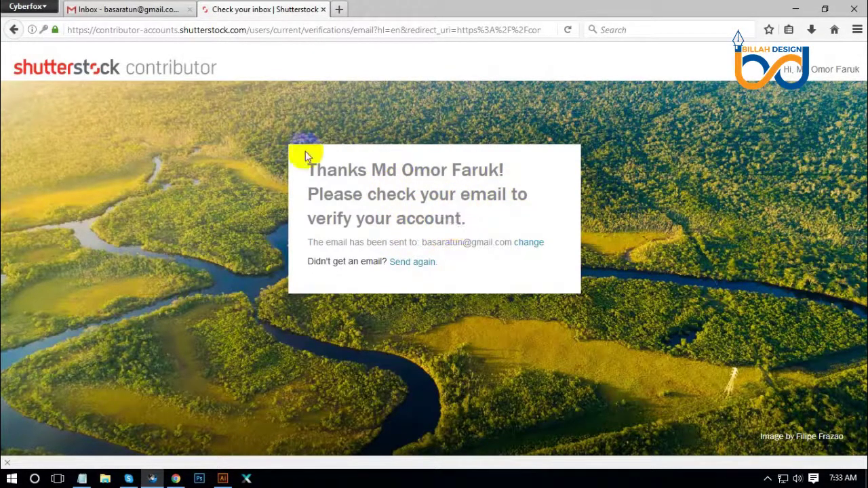
{"action": "left_click", "coordinate": [154, 10]}
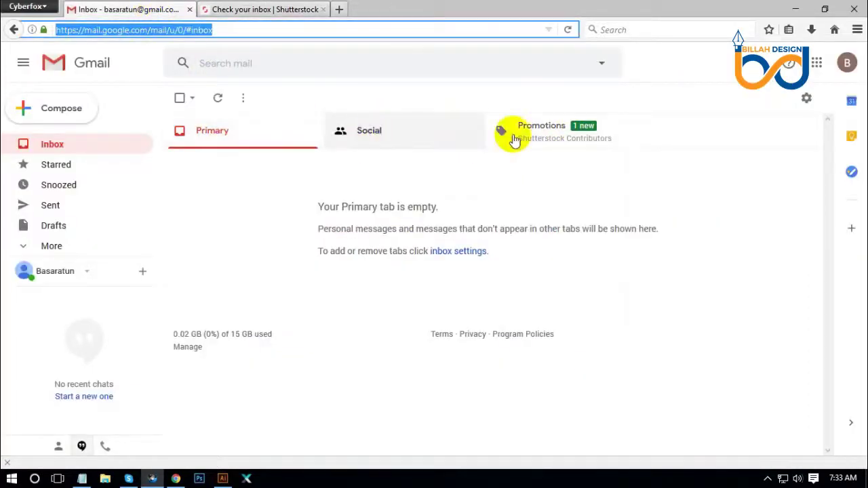
Open the Shutterstock email under Promotions, verify the address, and continue.
{"action": "left_click", "coordinate": [575, 138]}
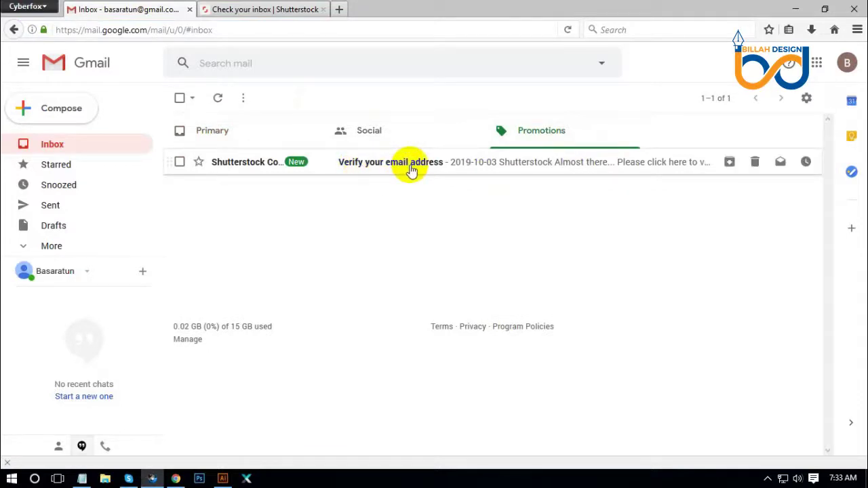
{"action": "left_click", "coordinate": [411, 170]}
{"action": "scroll", "coordinate": [303, 235], "scroll_direction": "down", "scroll_amount": 5}
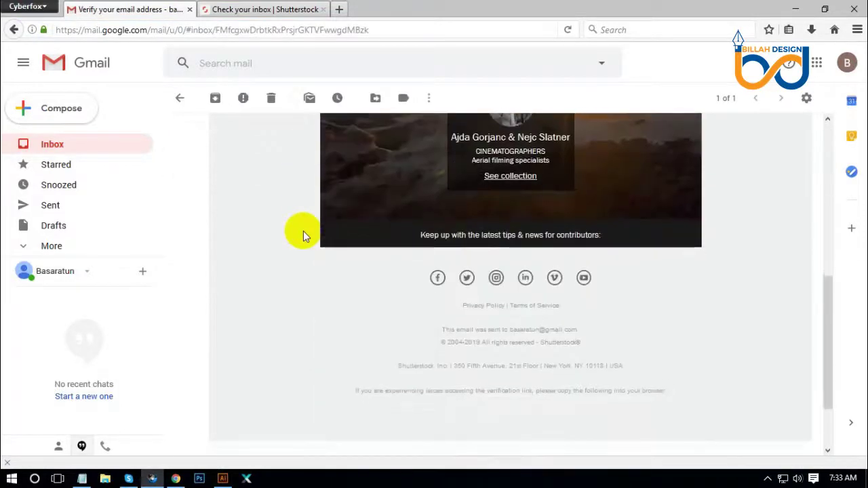
{"action": "scroll", "coordinate": [303, 231], "scroll_direction": "up", "scroll_amount": 5}
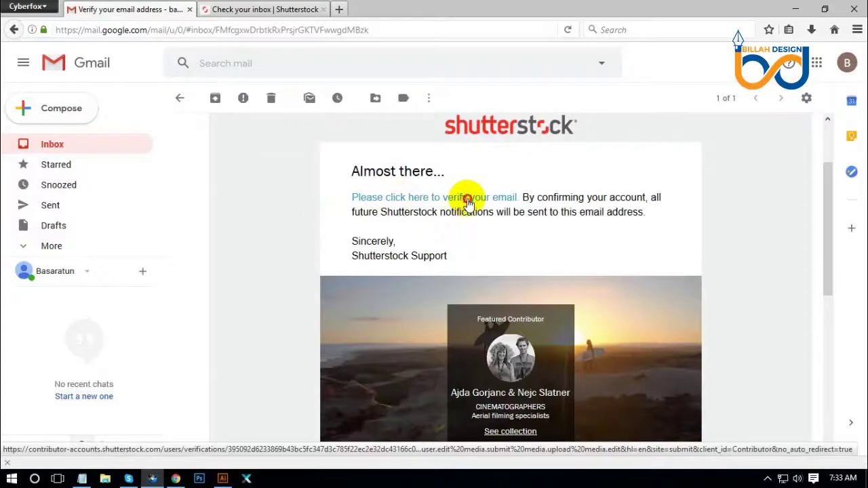
{"action": "left_click", "coordinate": [467, 199]}
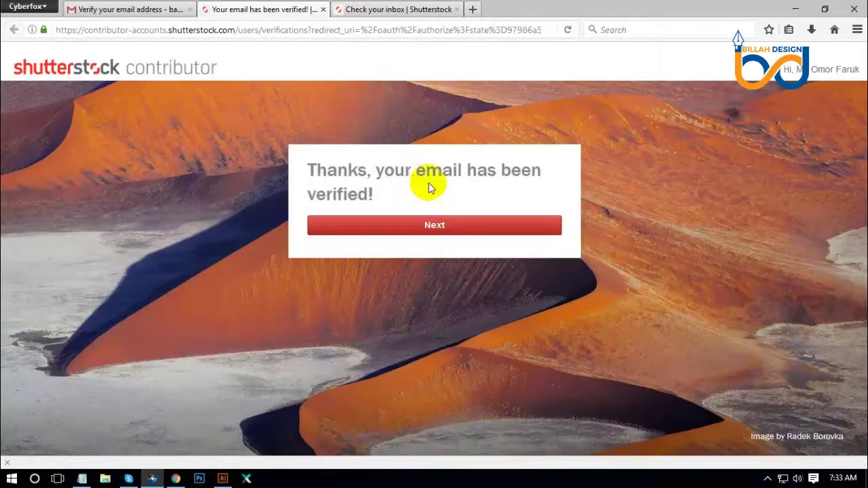
{"action": "left_click", "coordinate": [430, 225]}
{"action": "left_click", "coordinate": [404, 9]}
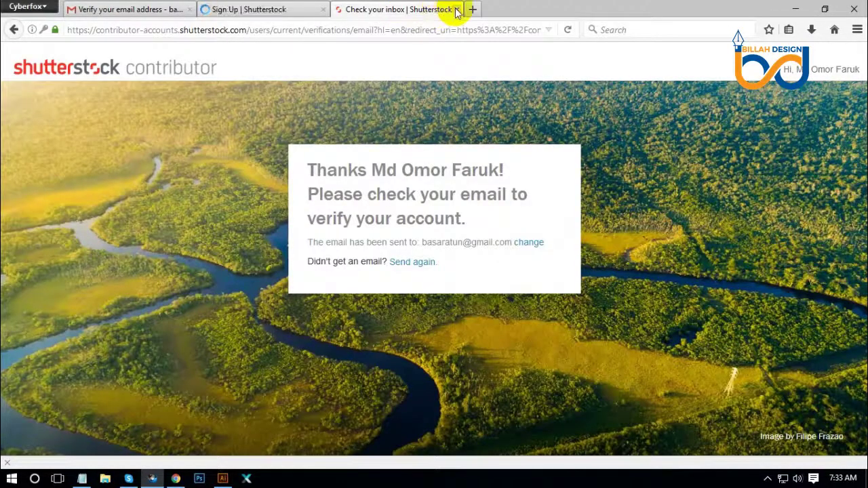
Set Bangladesh as the residential country on the sign-up address form.
{"action": "left_click", "coordinate": [265, 14]}
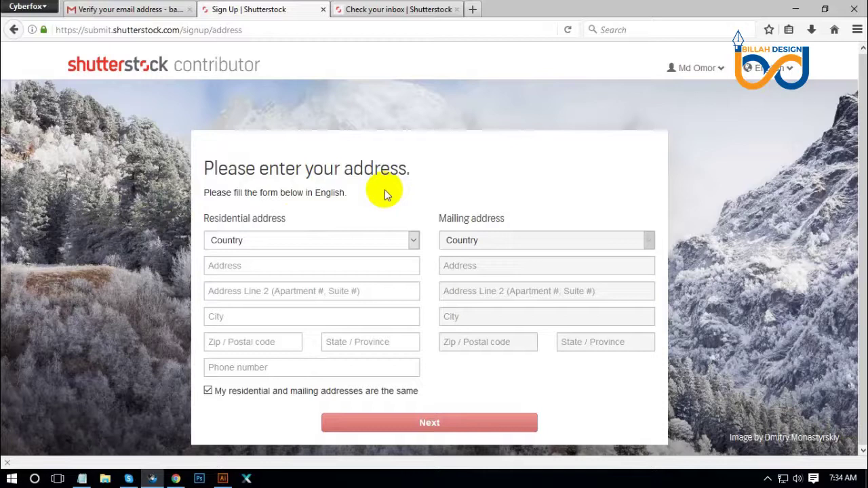
{"action": "left_click", "coordinate": [407, 239]}
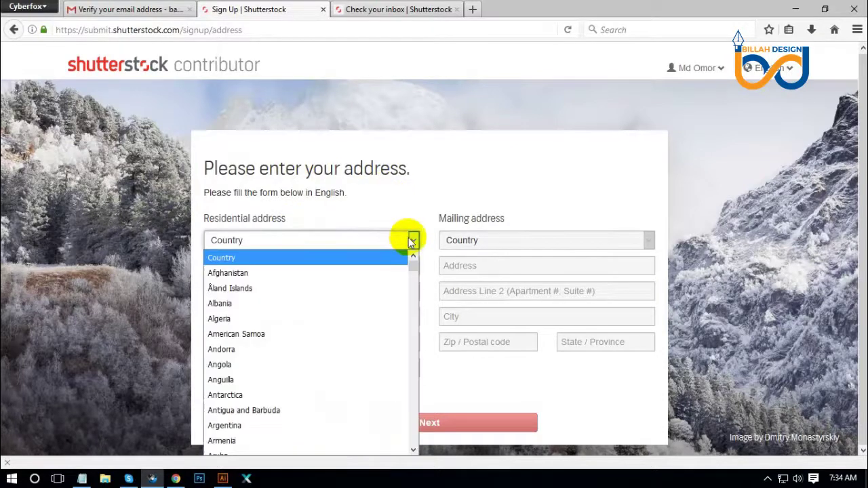
{"action": "scroll", "coordinate": [267, 365], "scroll_direction": "down", "scroll_amount": 3}
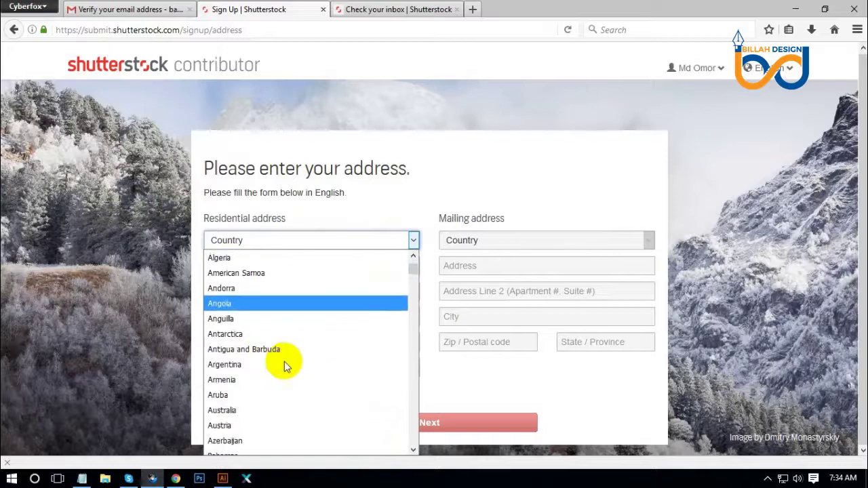
{"action": "left_click", "coordinate": [245, 419]}
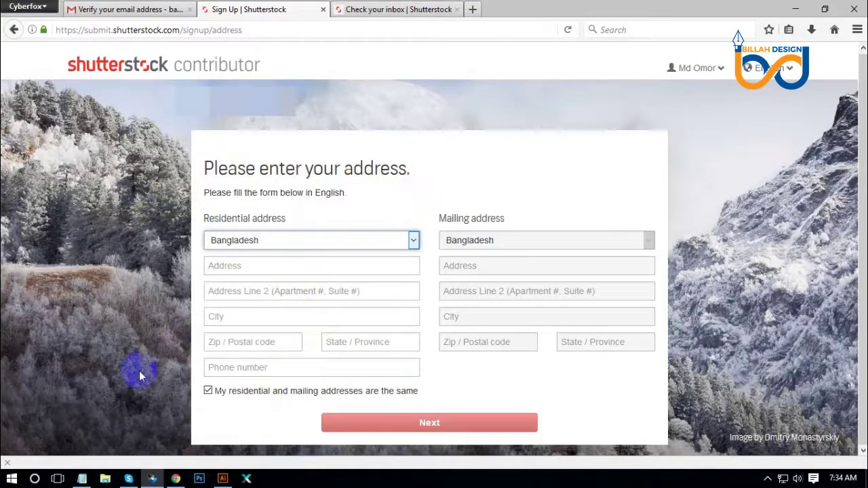
Copy the first street-address line from the Notepad notes.
{"action": "left_click", "coordinate": [80, 479]}
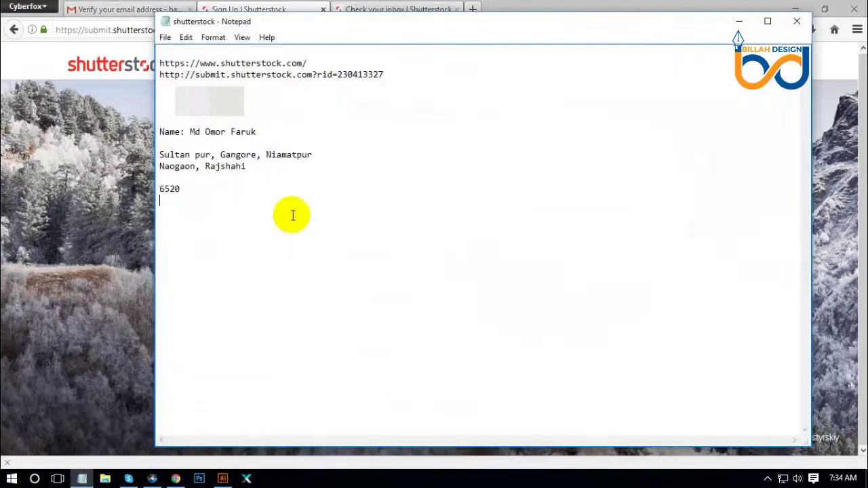
{"action": "left_click", "coordinate": [160, 155]}
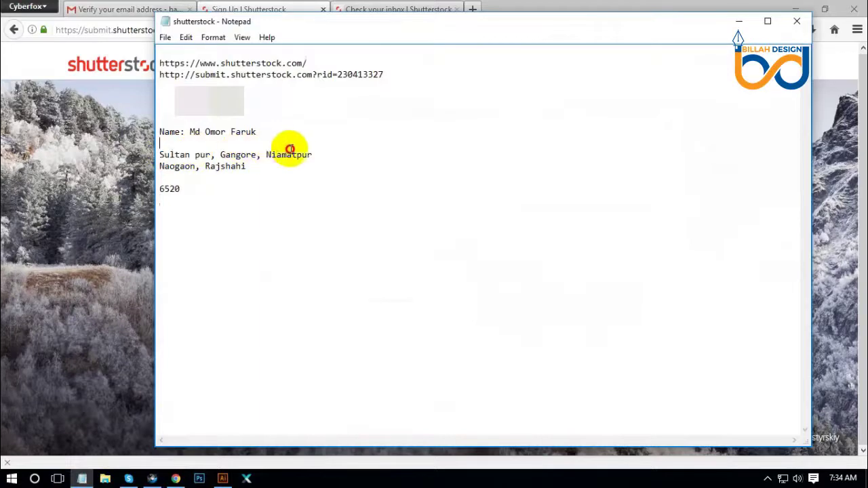
{"action": "left_click", "coordinate": [310, 153], "text": "shift"}
{"action": "right_click", "coordinate": [293, 157]}
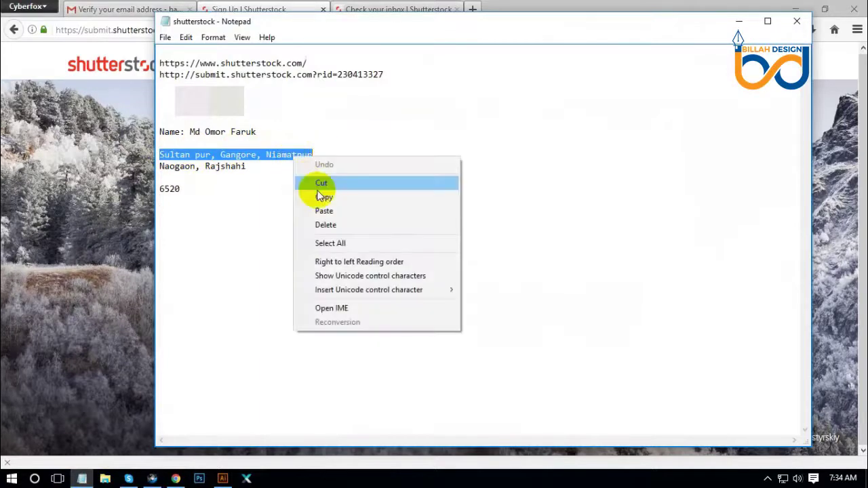
{"action": "left_click", "coordinate": [325, 196]}
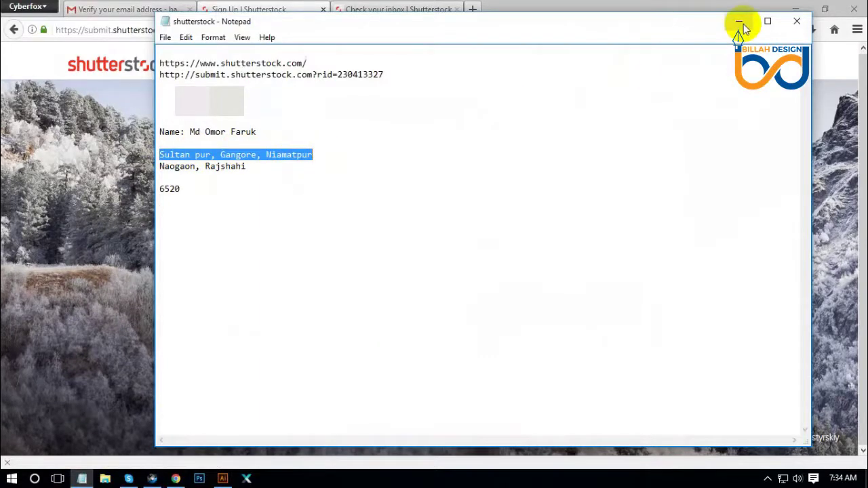
{"action": "left_click", "coordinate": [739, 21]}
Paste the copied street line into the Address field.
{"action": "left_click", "coordinate": [275, 268]}
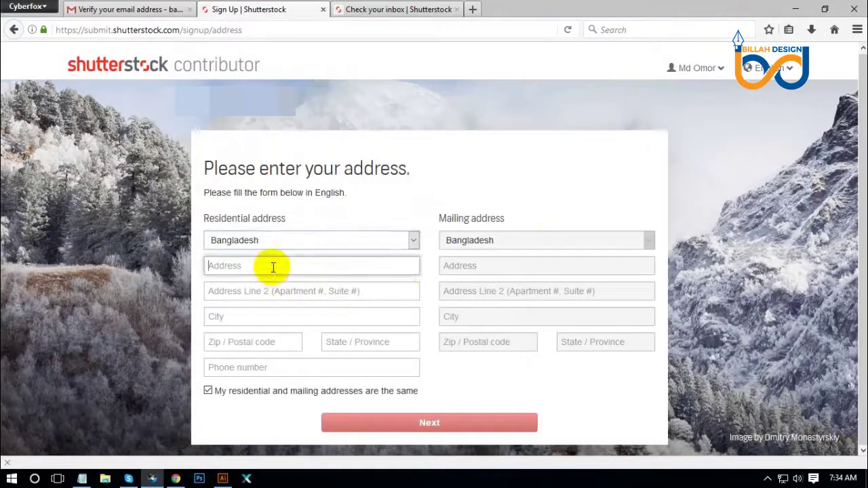
{"action": "right_click", "coordinate": [276, 267]}
{"action": "left_click", "coordinate": [304, 336]}
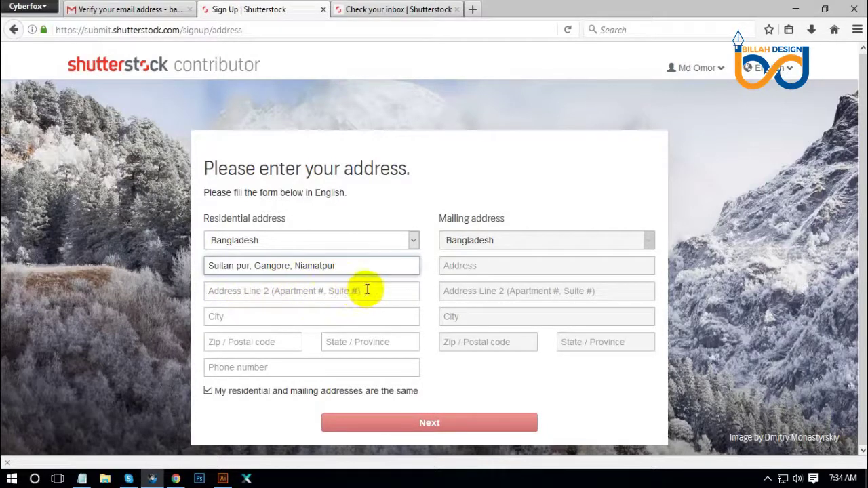
Fill in the city, postal code and state fields of the address form.
{"action": "left_click", "coordinate": [310, 318]}
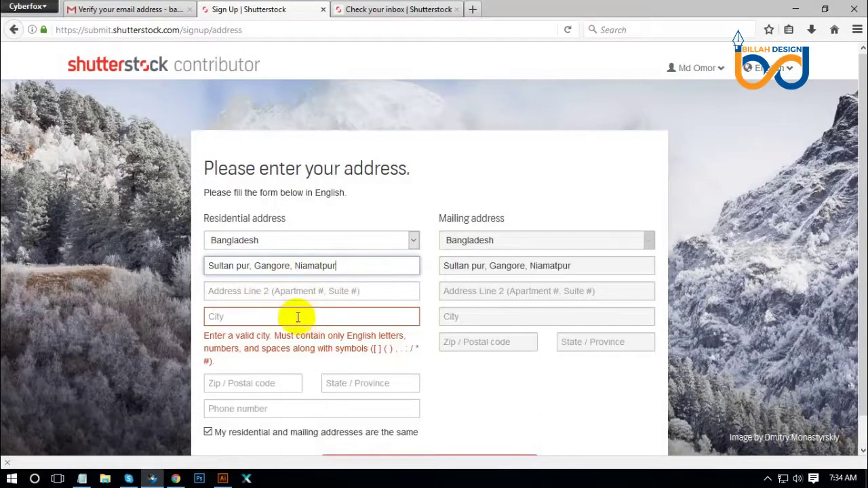
{"action": "left_click", "coordinate": [304, 319]}
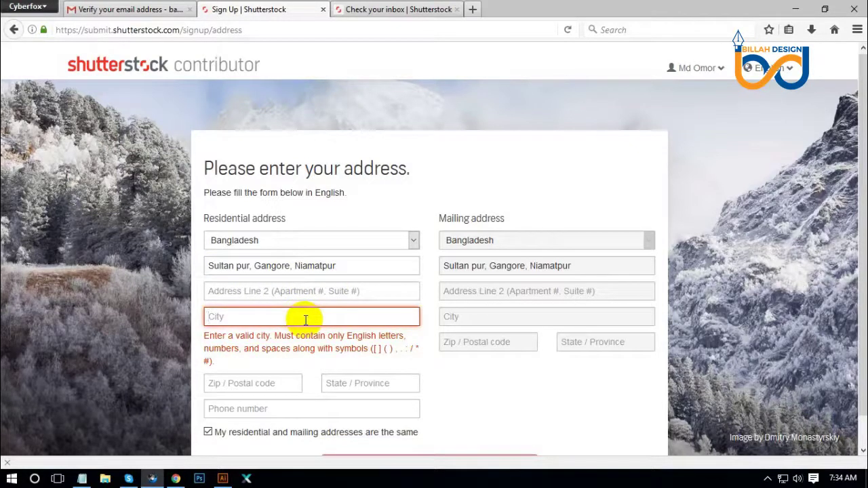
{"action": "type", "text": "Naogaon"}
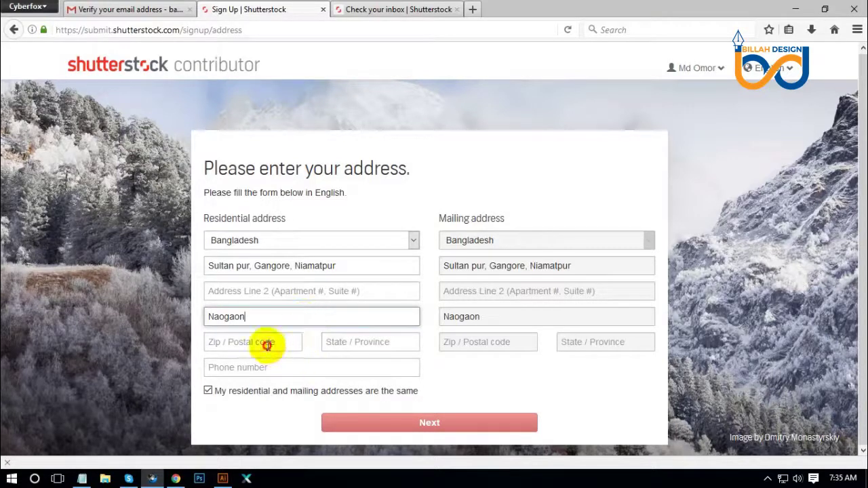
{"action": "left_click", "coordinate": [280, 344]}
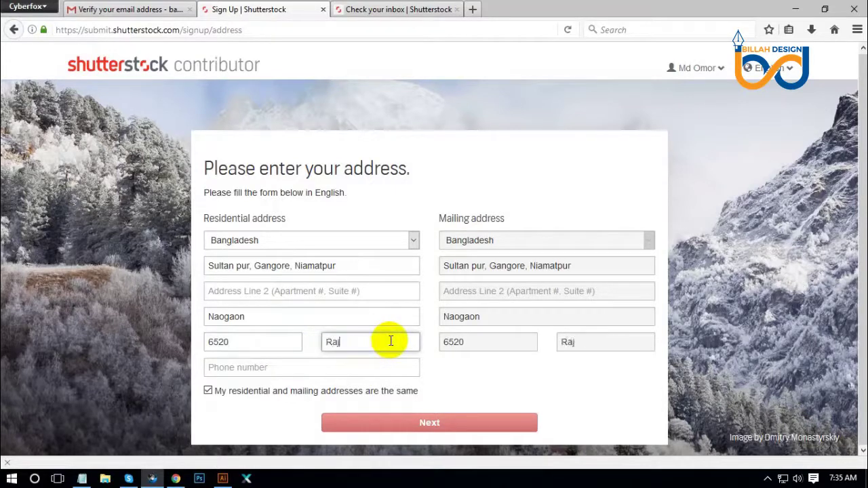
{"action": "type", "text": "hi"}
{"action": "key", "text": "Tab"}
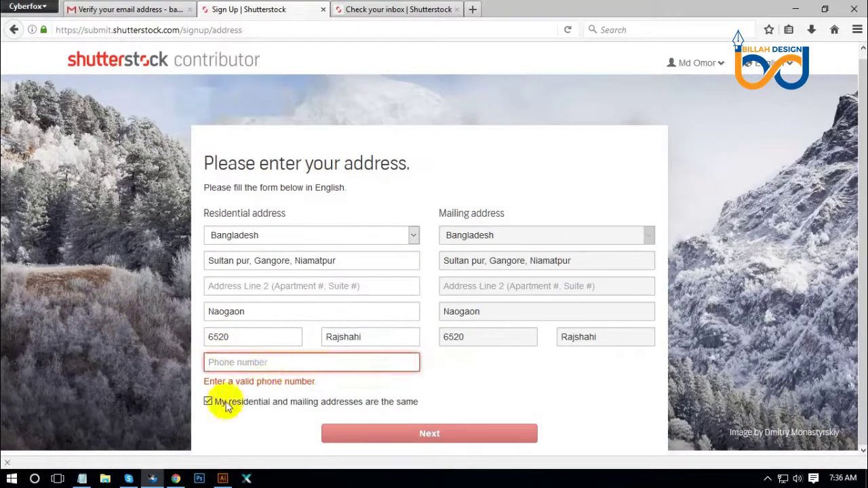
Copy the phone number from the Notepad notes into the Phone number field.
{"action": "left_click", "coordinate": [82, 479]}
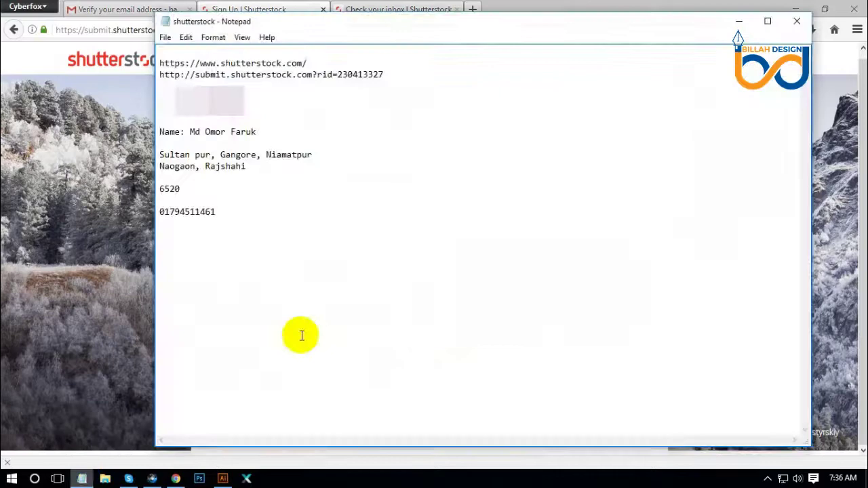
{"action": "double_click", "coordinate": [192, 212]}
{"action": "right_click", "coordinate": [196, 215]}
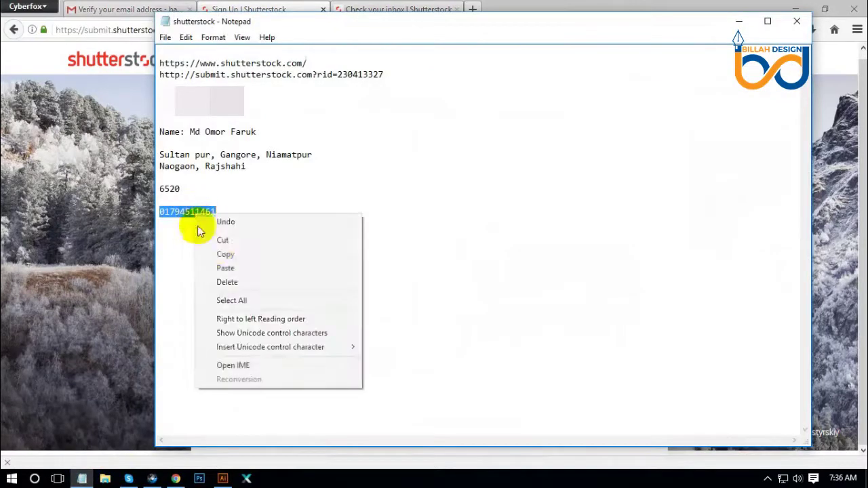
{"action": "left_click", "coordinate": [227, 255]}
{"action": "left_click", "coordinate": [739, 21]}
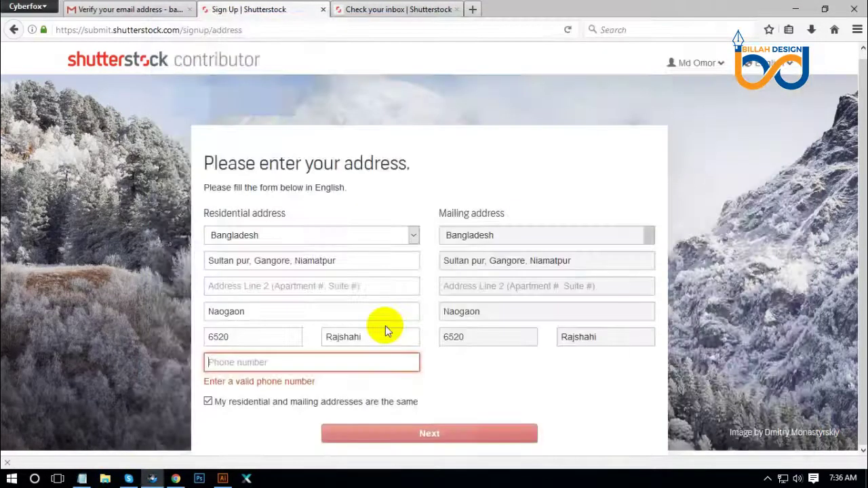
{"action": "right_click", "coordinate": [320, 362]}
{"action": "left_click", "coordinate": [359, 292]}
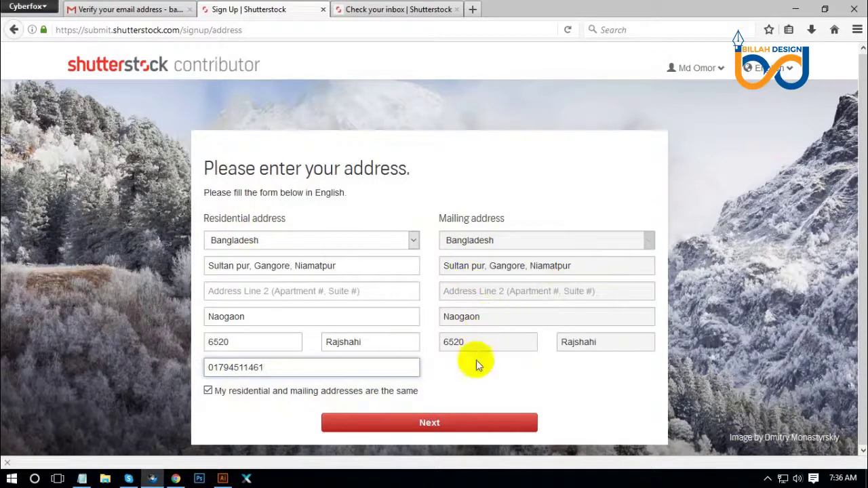
Submit the address form and review the dashboard's $0.00 earnings and 5% profile strength.
{"action": "left_click", "coordinate": [434, 424]}
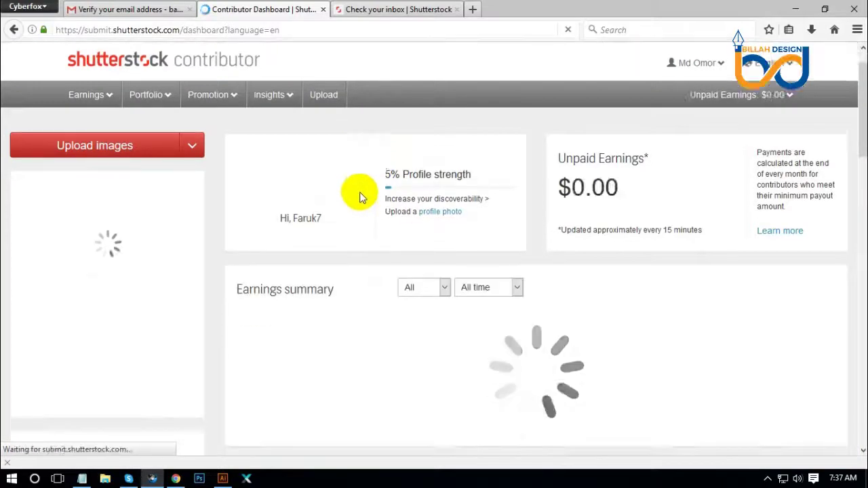
{"action": "scroll", "coordinate": [292, 195], "scroll_direction": "down", "scroll_amount": 10}
{"action": "scroll", "coordinate": [296, 197], "scroll_direction": "up", "scroll_amount": 10}
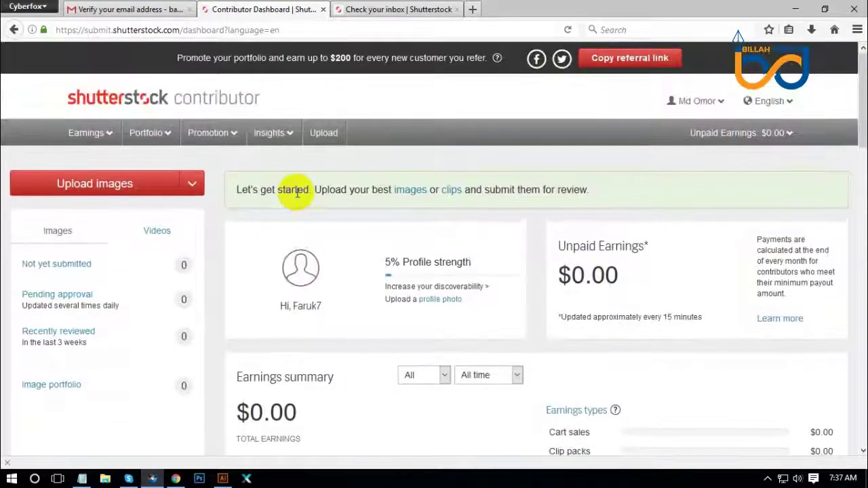
{"action": "scroll", "coordinate": [26, 184], "scroll_direction": "down", "scroll_amount": 6}
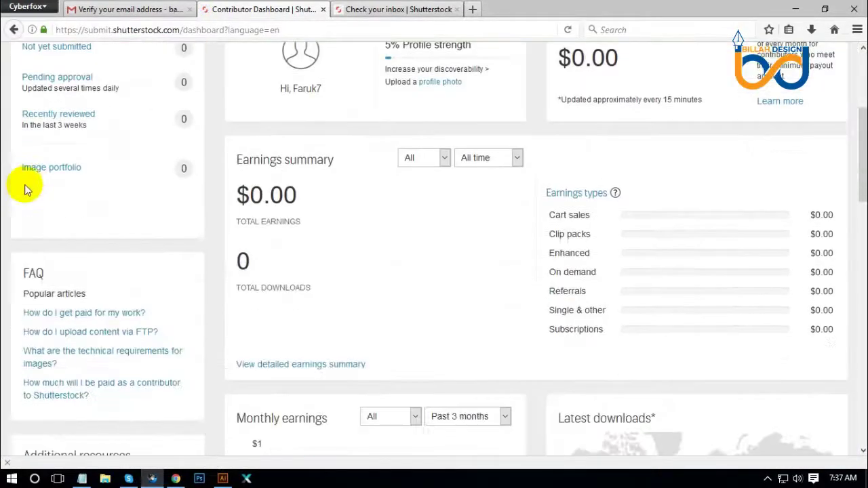
{"action": "scroll", "coordinate": [276, 239], "scroll_direction": "up", "scroll_amount": 3}
{"action": "scroll", "coordinate": [276, 240], "scroll_direction": "up", "scroll_amount": 3}
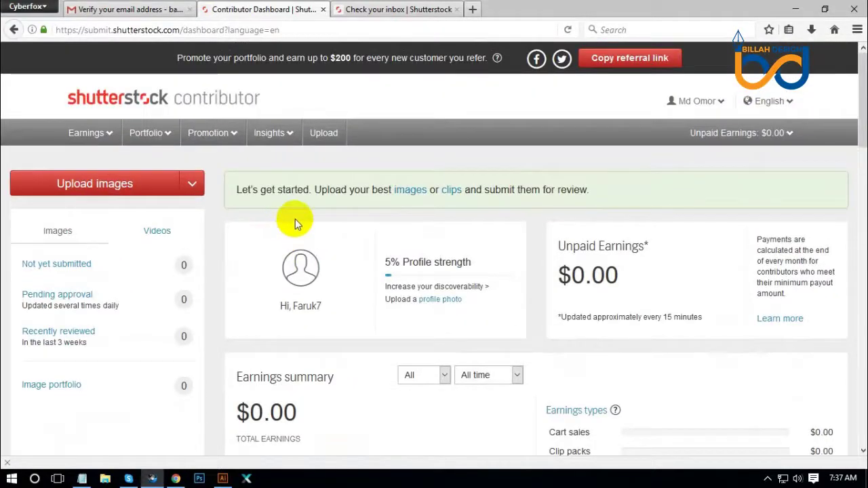
{"action": "scroll", "coordinate": [295, 218], "scroll_direction": "down", "scroll_amount": 3}
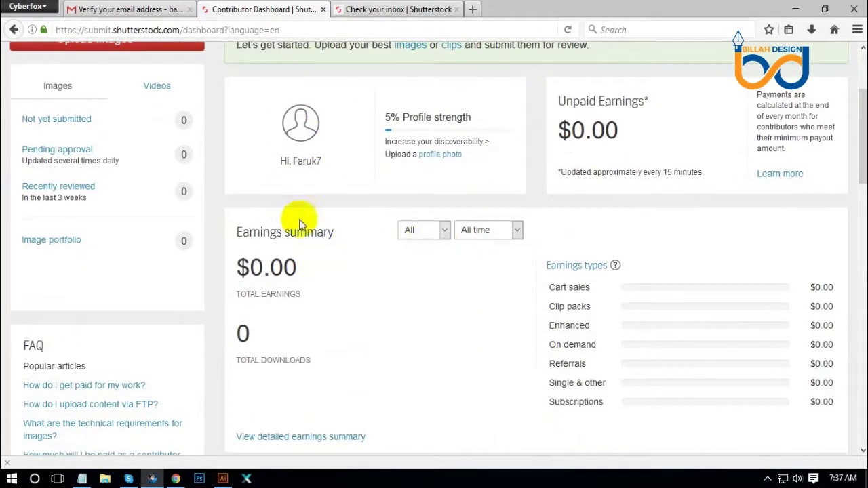
{"action": "scroll", "coordinate": [305, 227], "scroll_direction": "up", "scroll_amount": 2}
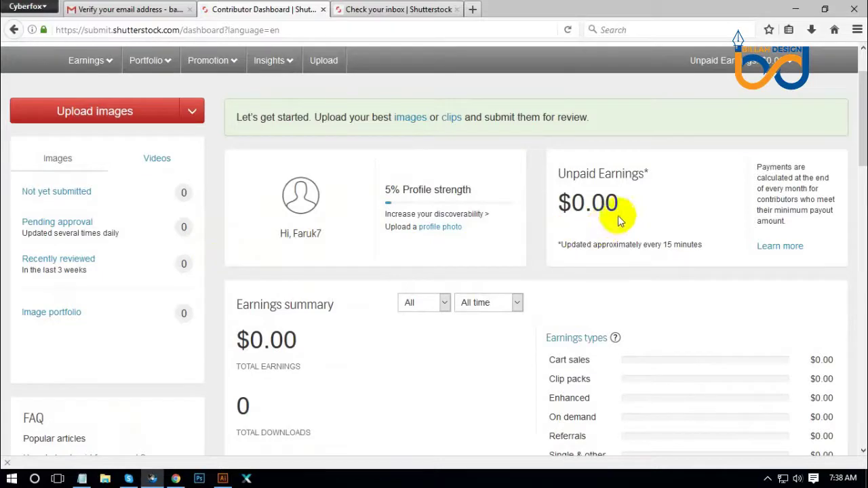
{"action": "scroll", "coordinate": [352, 248], "scroll_direction": "up", "scroll_amount": 2}
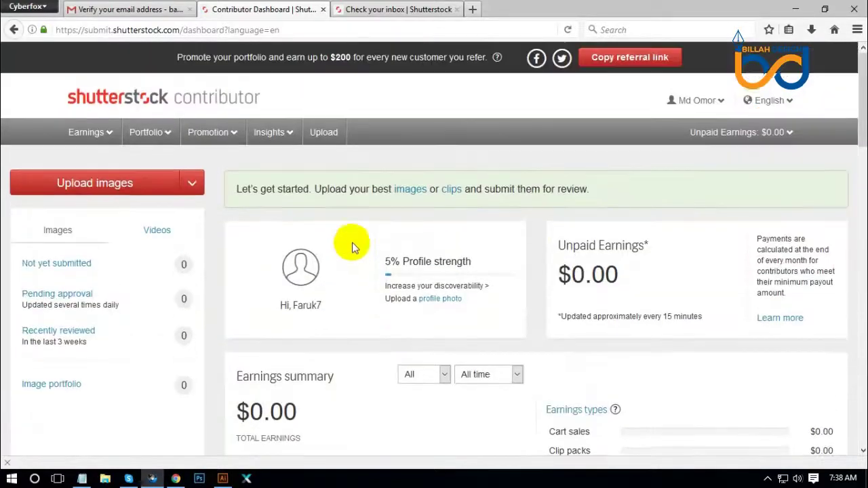
Open Account Settings in a new tab and review its Details, Contact, Payout and Licensing sections.
{"action": "left_click", "coordinate": [702, 109]}
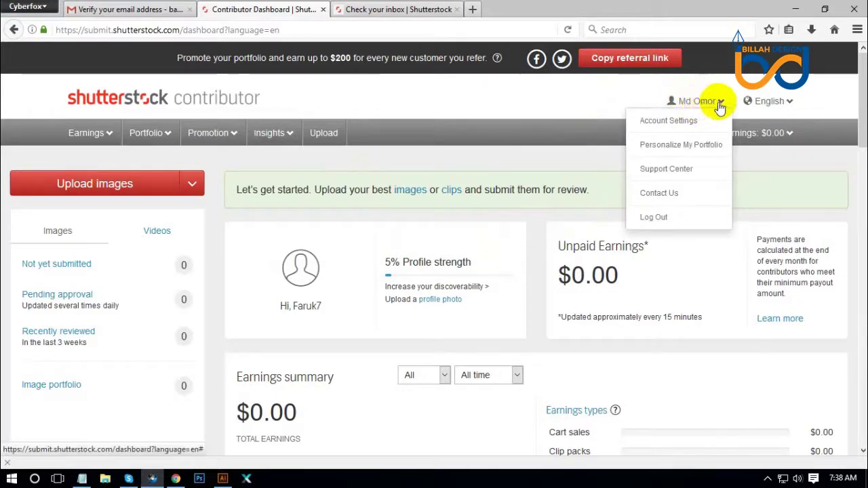
{"action": "right_click", "coordinate": [678, 128]}
{"action": "left_click", "coordinate": [702, 132]}
{"action": "left_click", "coordinate": [413, 11]}
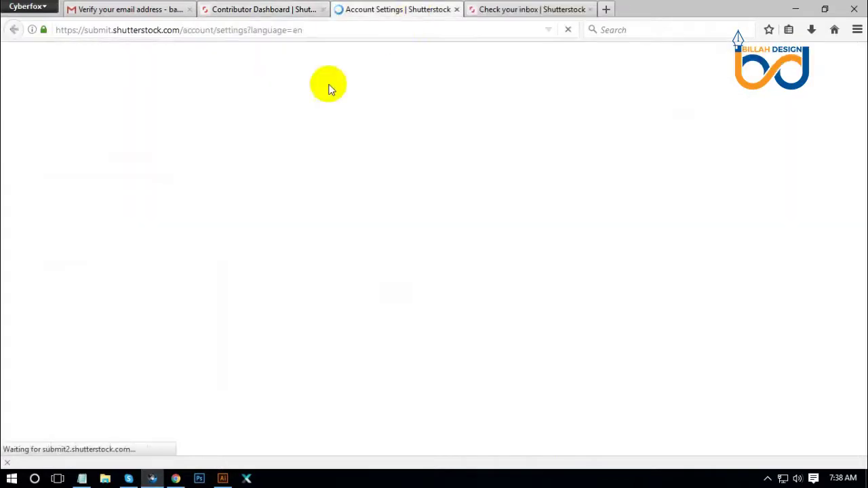
{"action": "scroll", "coordinate": [19, 193], "scroll_direction": "down", "scroll_amount": 1}
{"action": "scroll", "coordinate": [19, 193], "scroll_direction": "down", "scroll_amount": 3}
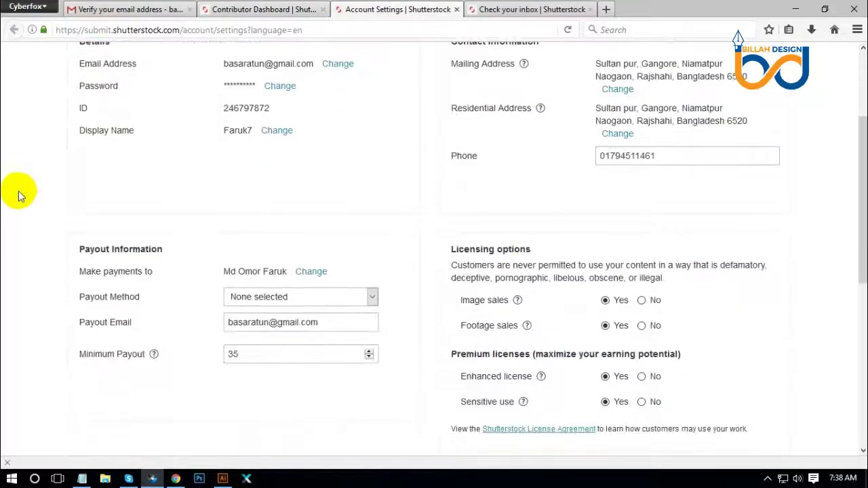
{"action": "scroll", "coordinate": [19, 193], "scroll_direction": "up", "scroll_amount": 4}
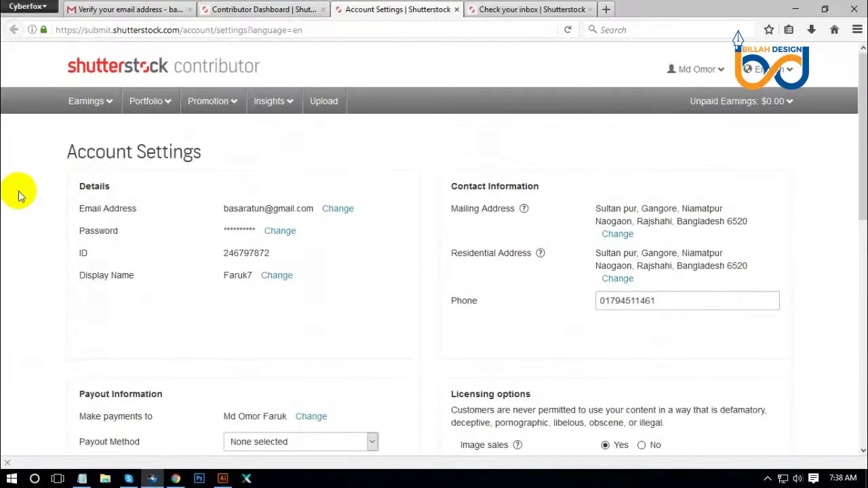
{"action": "scroll", "coordinate": [19, 193], "scroll_direction": "down", "scroll_amount": 2}
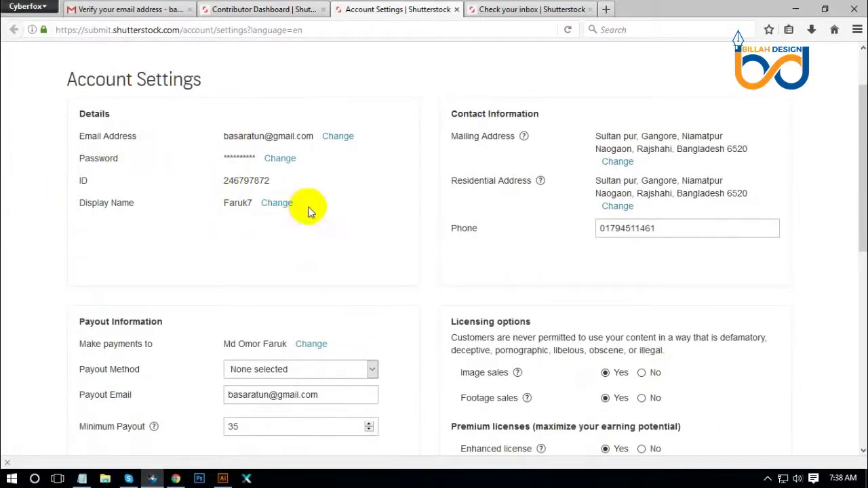
{"action": "scroll", "coordinate": [226, 203], "scroll_direction": "down", "scroll_amount": 2}
{"action": "scroll", "coordinate": [132, 196], "scroll_direction": "up", "scroll_amount": 4}
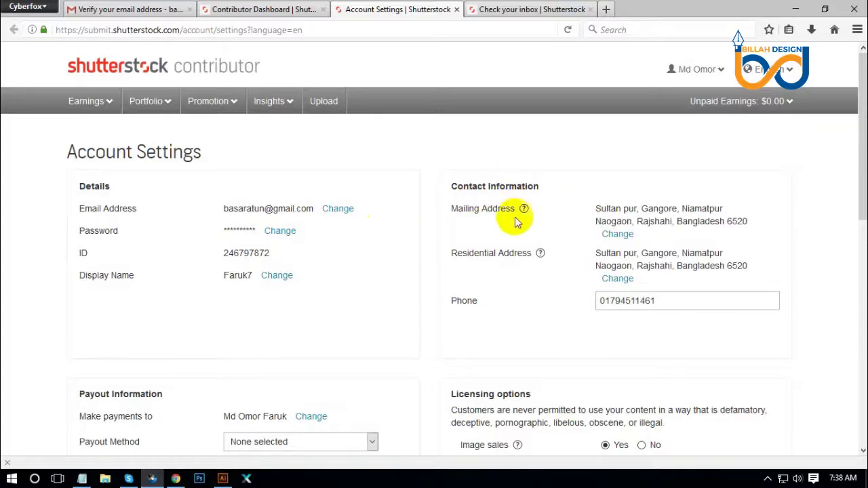
{"action": "scroll", "coordinate": [494, 252], "scroll_direction": "down", "scroll_amount": 4}
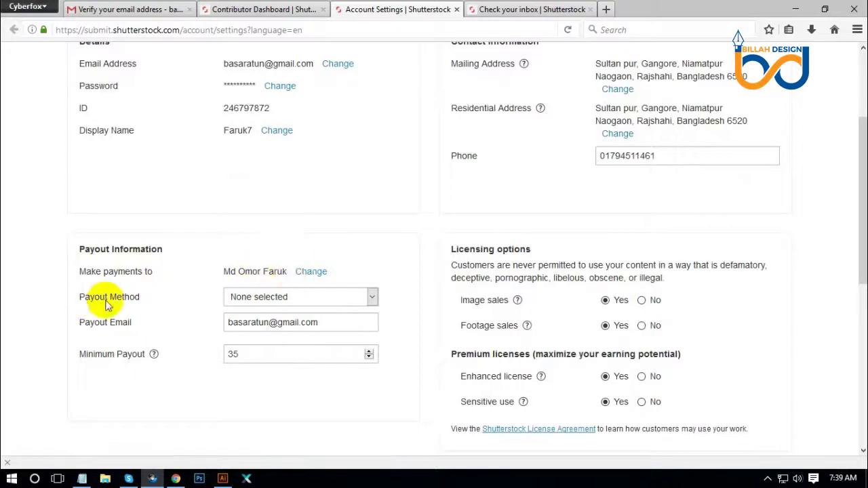
{"action": "left_click", "coordinate": [371, 297]}
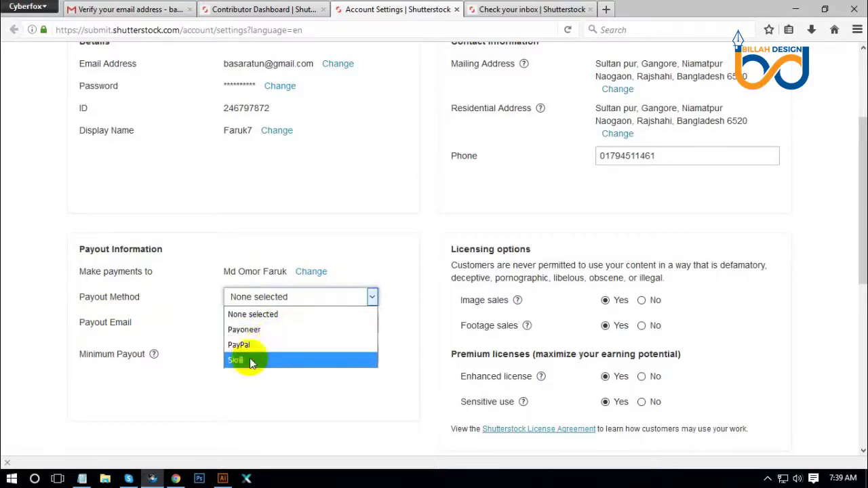
{"action": "left_click", "coordinate": [407, 268]}
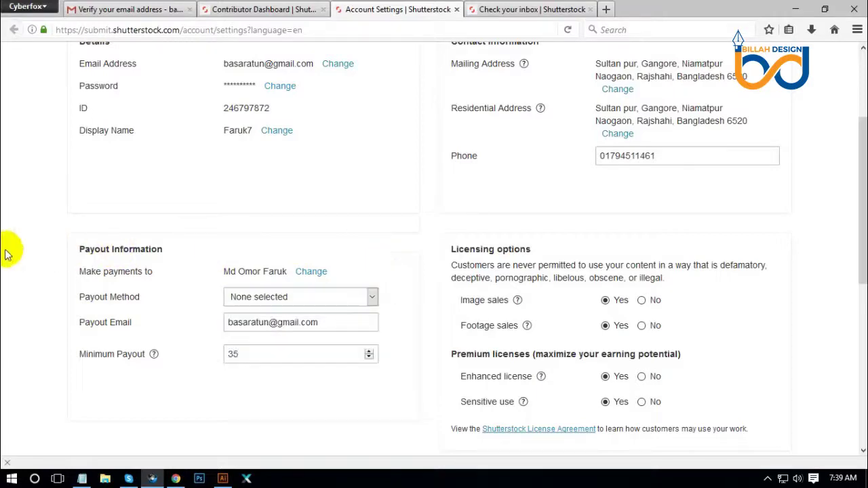
{"action": "scroll", "coordinate": [184, 132], "scroll_direction": "up", "scroll_amount": 4}
{"action": "scroll", "coordinate": [319, 228], "scroll_direction": "down", "scroll_amount": 4}
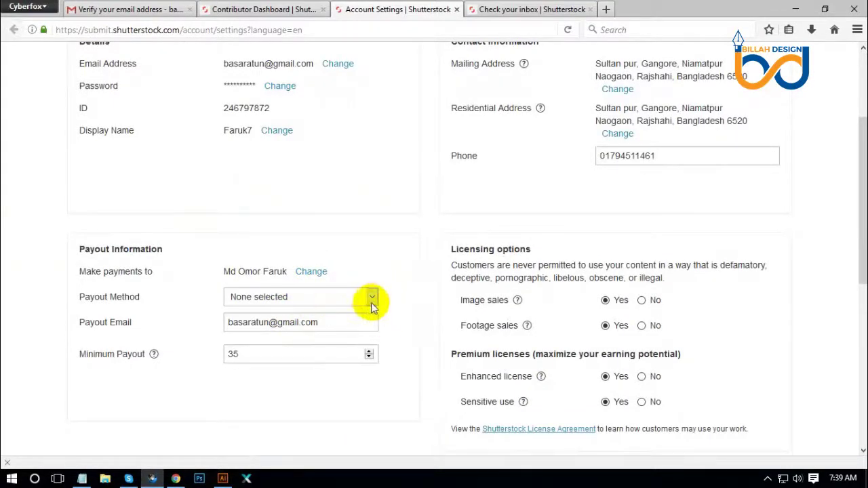
{"action": "scroll", "coordinate": [411, 310], "scroll_direction": "down", "scroll_amount": 2}
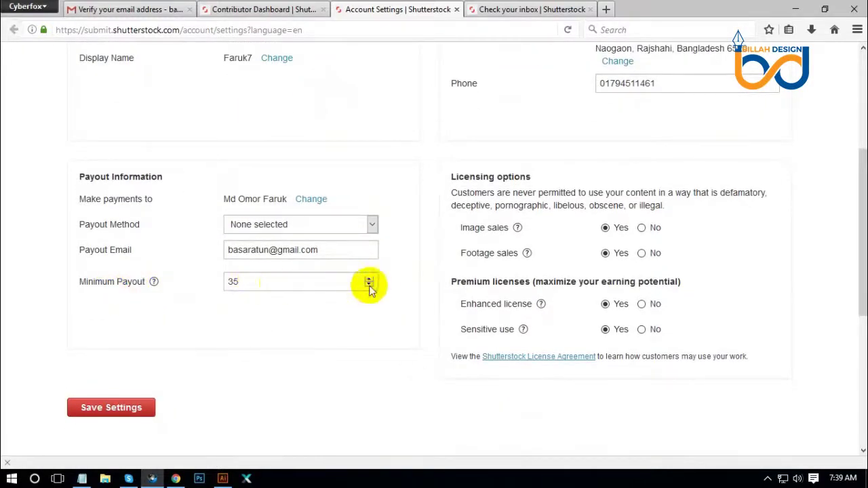
{"action": "left_click", "coordinate": [371, 284]}
{"action": "left_click", "coordinate": [369, 280]}
{"action": "left_click", "coordinate": [261, 281]}
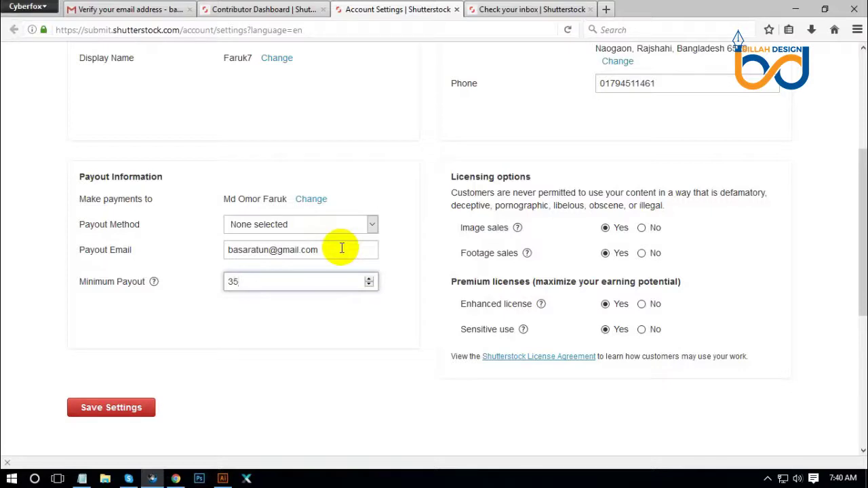
{"action": "scroll", "coordinate": [318, 250], "scroll_direction": "up", "scroll_amount": 5}
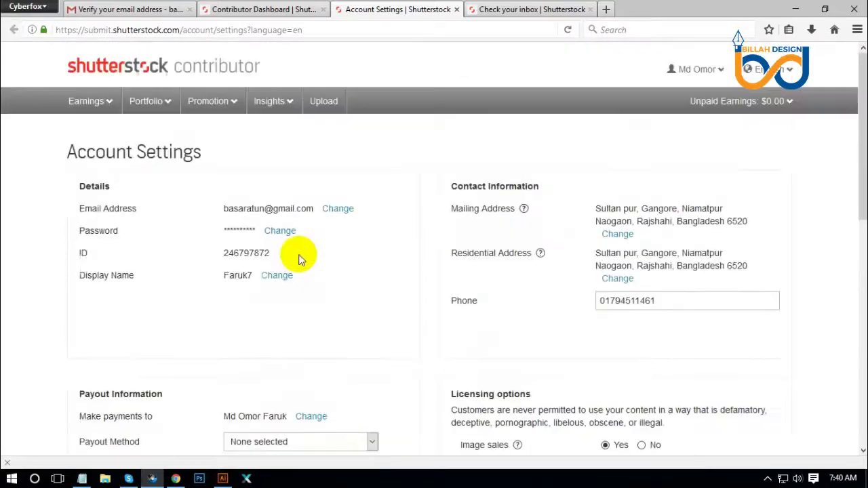
Open Personalize My Portfolio from the account menu and show the Contributor Type choices.
{"action": "left_click", "coordinate": [680, 72]}
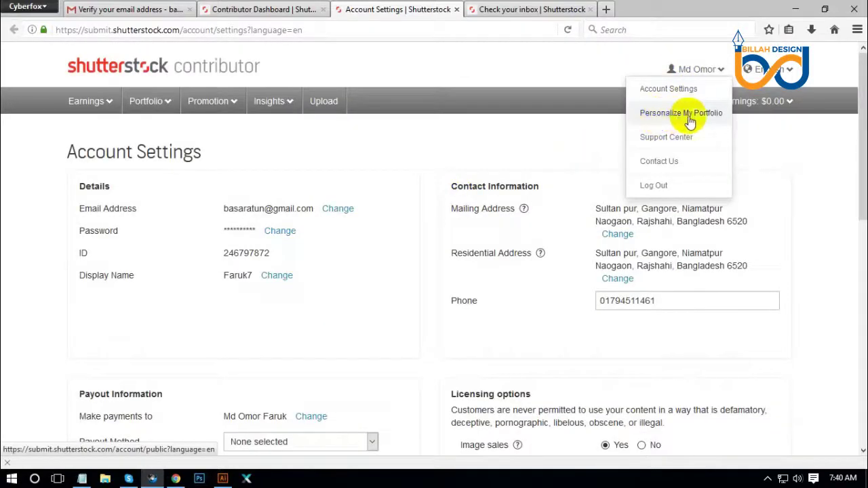
{"action": "left_click", "coordinate": [683, 117]}
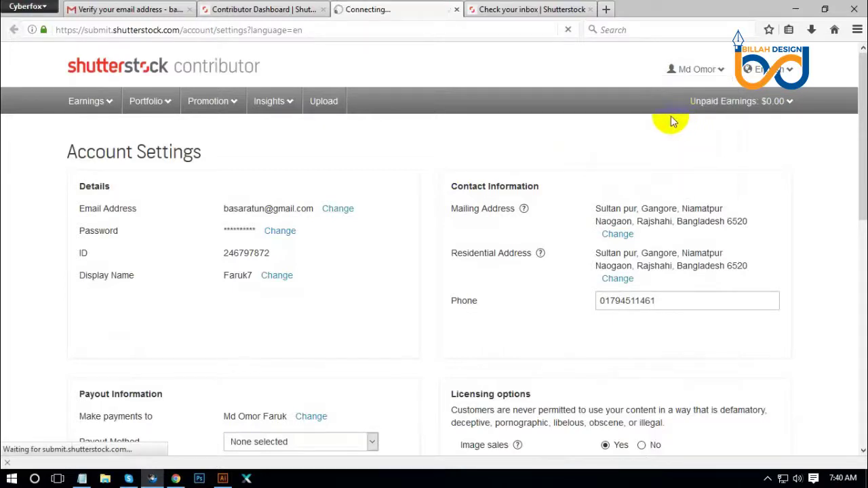
{"action": "scroll", "coordinate": [8, 223], "scroll_direction": "down", "scroll_amount": 2}
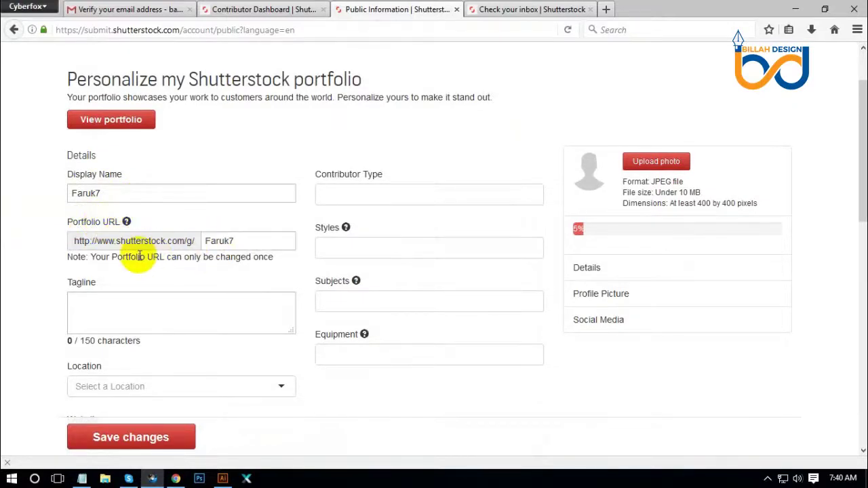
{"action": "scroll", "coordinate": [40, 241], "scroll_direction": "down", "scroll_amount": 1}
{"action": "scroll", "coordinate": [204, 210], "scroll_direction": "up", "scroll_amount": 1}
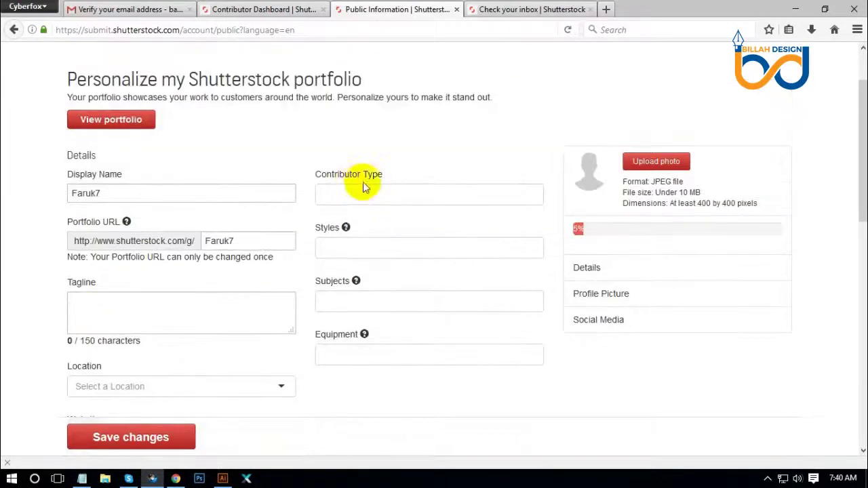
{"action": "left_click", "coordinate": [343, 192]}
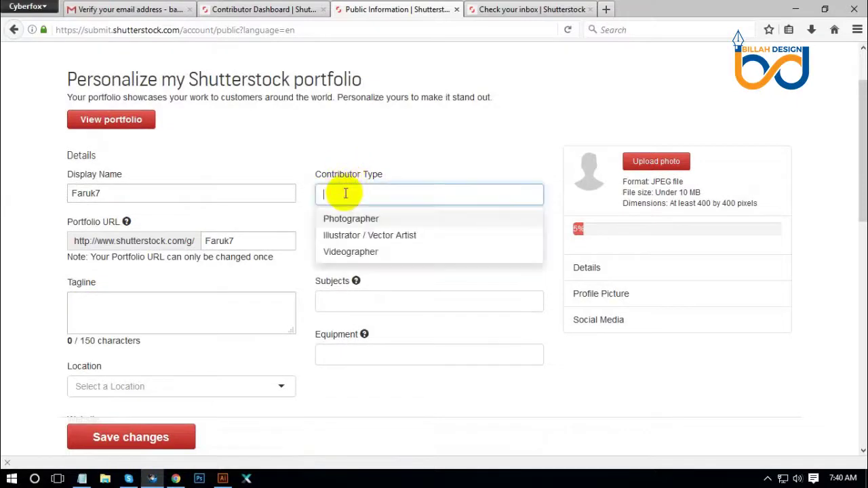
Set contributor type to Illustrator / Vector Artist and add Graphic as a portfolio style.
{"action": "left_click", "coordinate": [348, 237]}
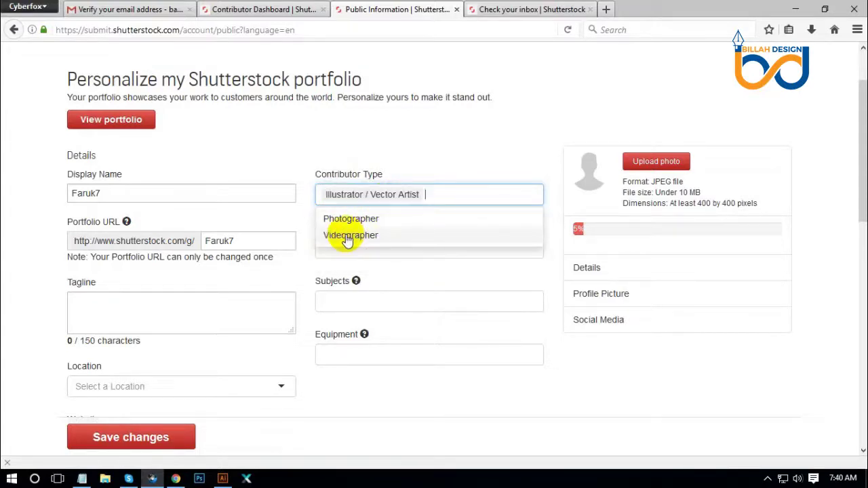
{"action": "left_click", "coordinate": [452, 156]}
{"action": "left_click", "coordinate": [373, 247]}
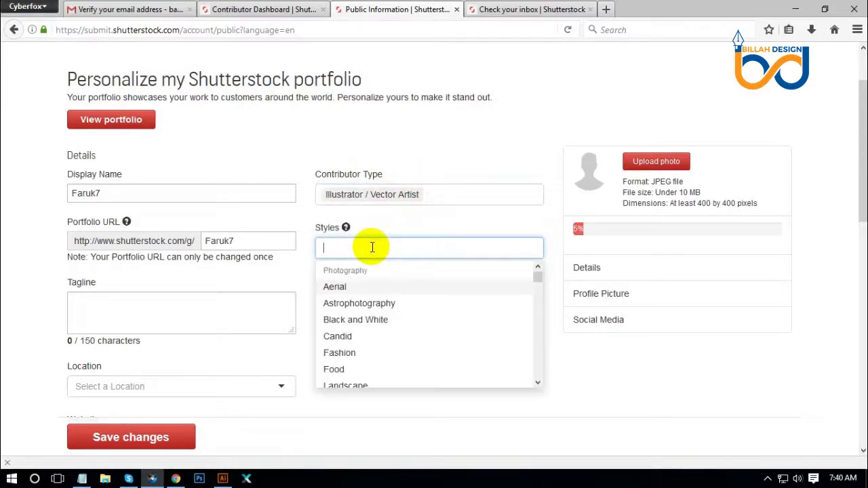
{"action": "scroll", "coordinate": [420, 315], "scroll_direction": "down", "scroll_amount": 2}
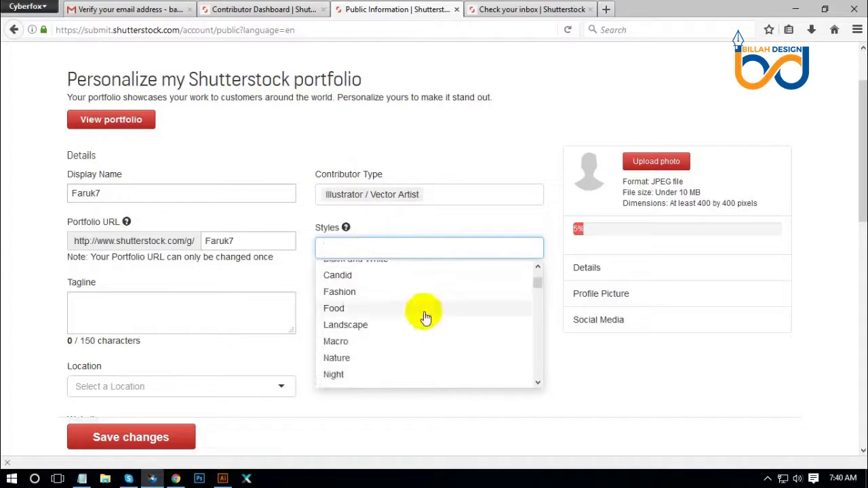
{"action": "scroll", "coordinate": [434, 317], "scroll_direction": "down", "scroll_amount": 4}
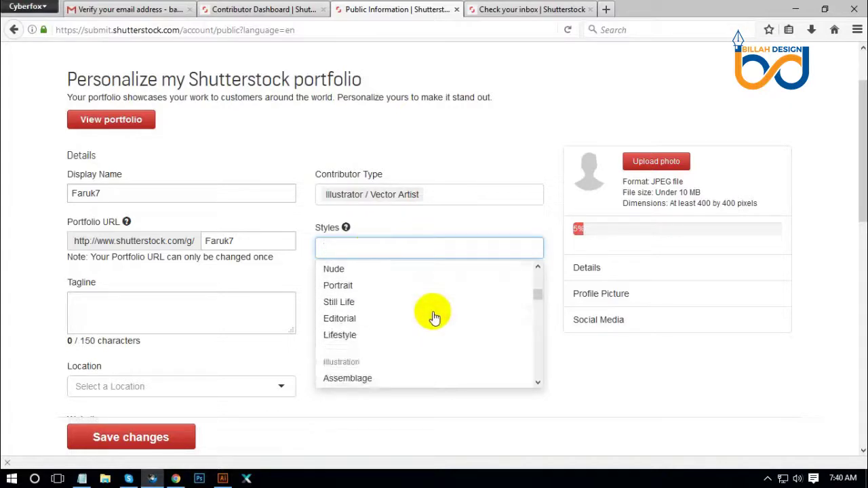
{"action": "scroll", "coordinate": [434, 318], "scroll_direction": "down", "scroll_amount": 4}
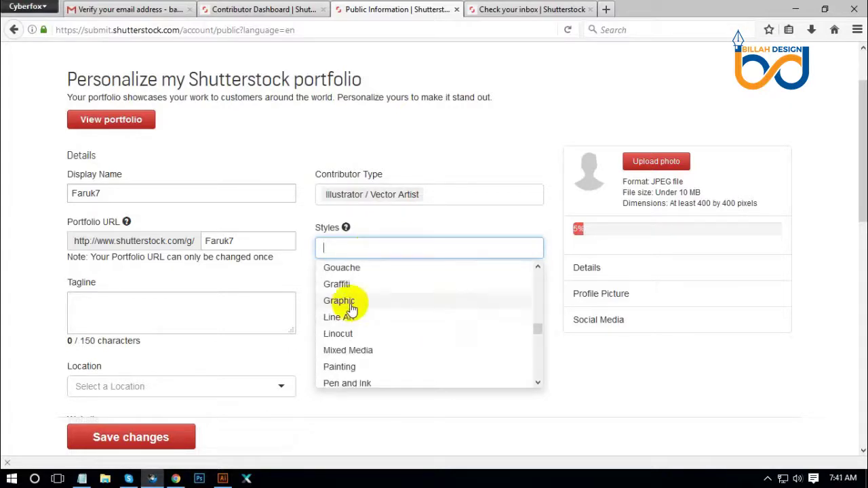
{"action": "left_click", "coordinate": [345, 305]}
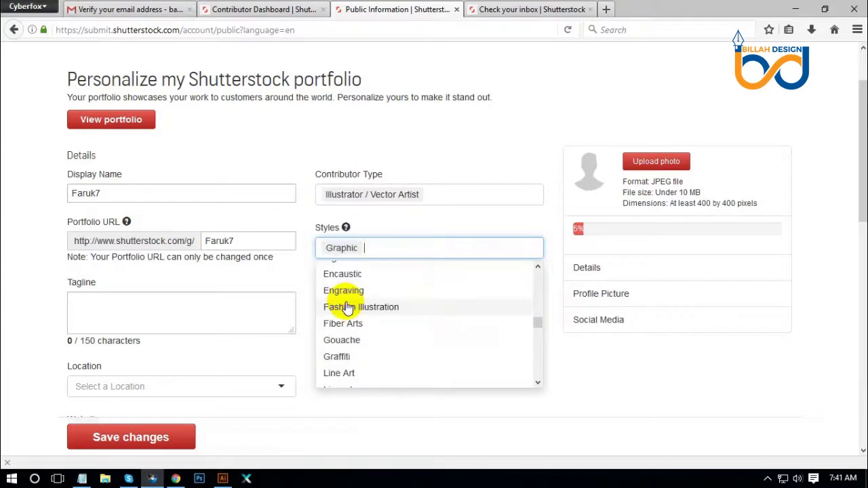
{"action": "left_click", "coordinate": [466, 221]}
Add Calligraphy as a second portfolio style.
{"action": "left_click", "coordinate": [397, 243]}
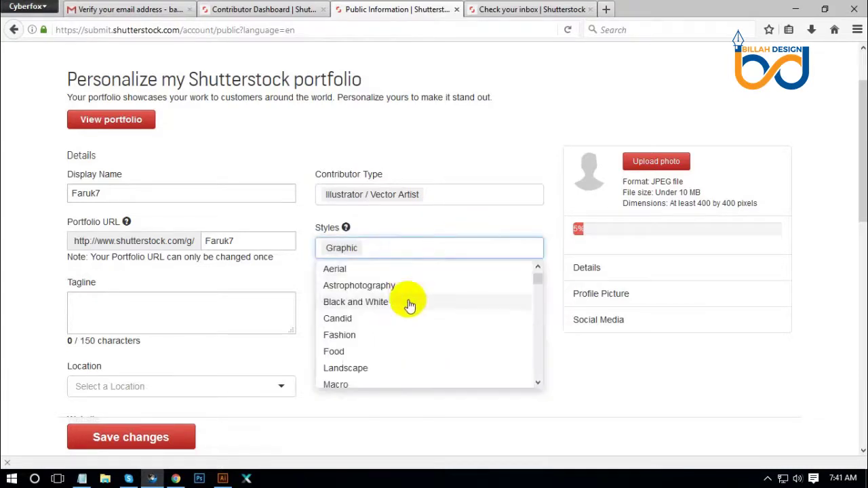
{"action": "scroll", "coordinate": [409, 306], "scroll_direction": "down", "scroll_amount": 5}
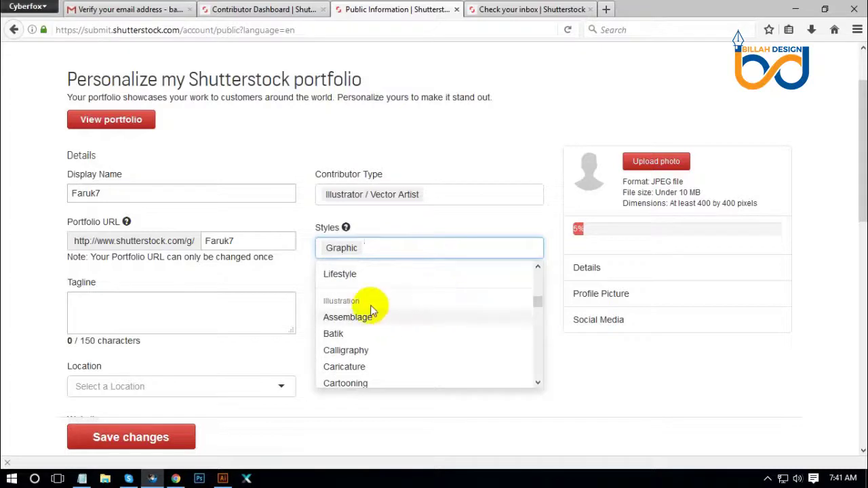
{"action": "scroll", "coordinate": [397, 333], "scroll_direction": "down", "scroll_amount": 2}
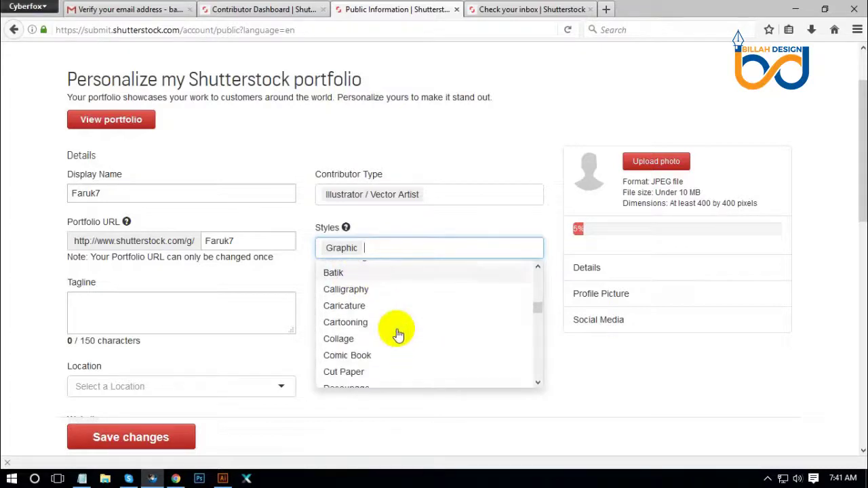
{"action": "left_click", "coordinate": [366, 295]}
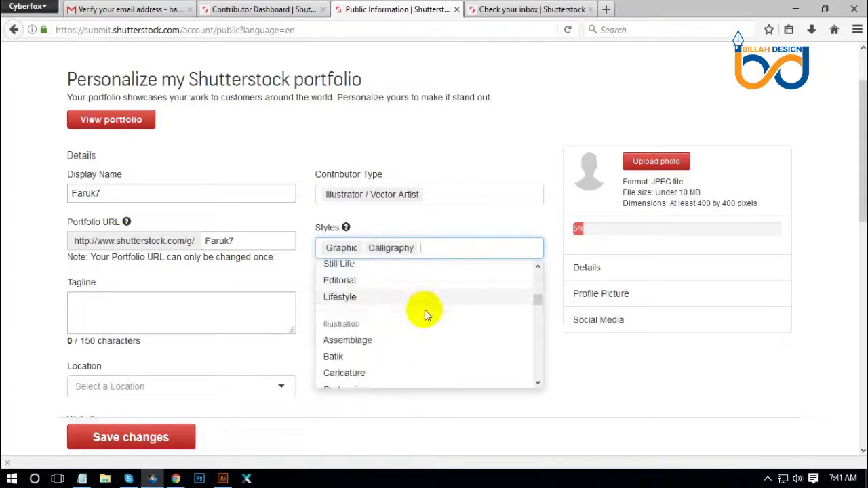
{"action": "scroll", "coordinate": [441, 315], "scroll_direction": "down", "scroll_amount": 5}
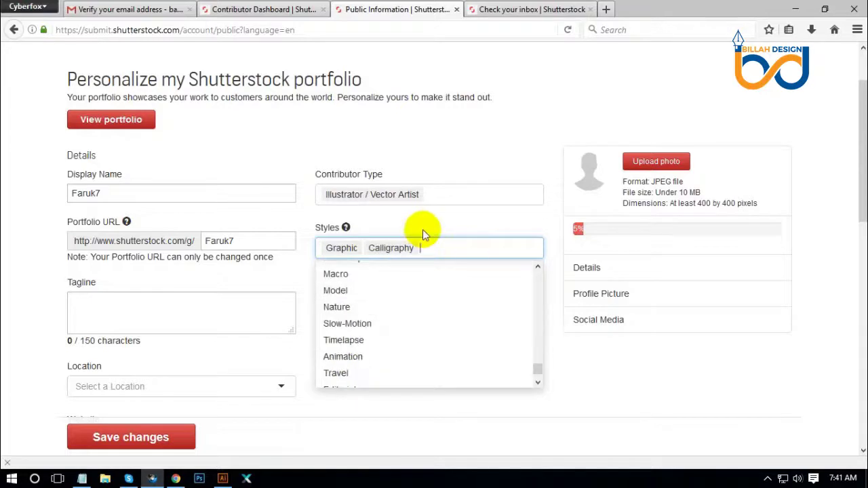
{"action": "left_click", "coordinate": [463, 222]}
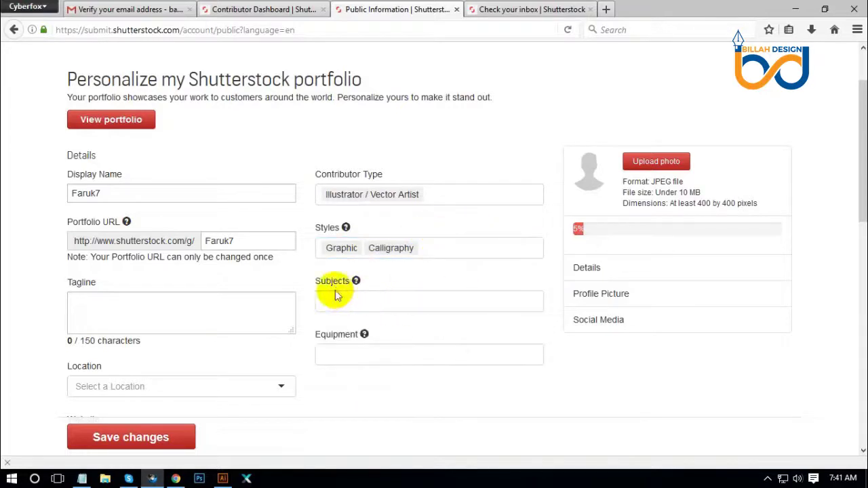
Add Design to the portfolio subjects.
{"action": "left_click", "coordinate": [372, 298]}
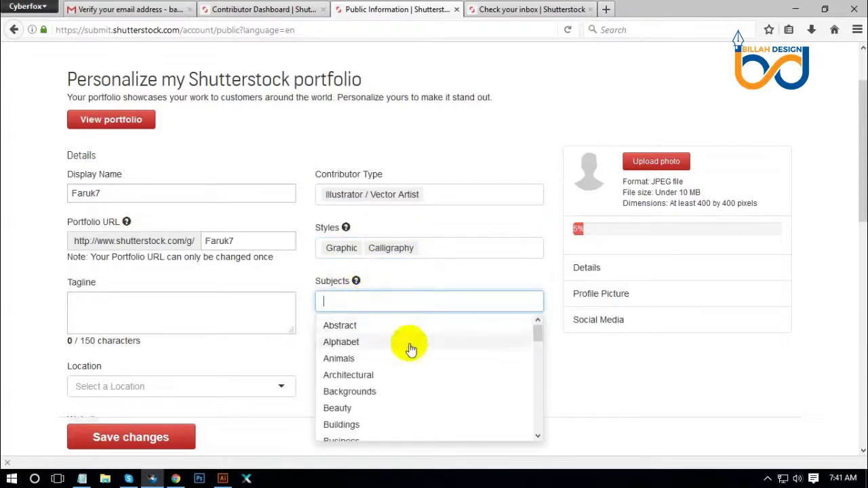
{"action": "scroll", "coordinate": [411, 349], "scroll_direction": "down", "scroll_amount": 4}
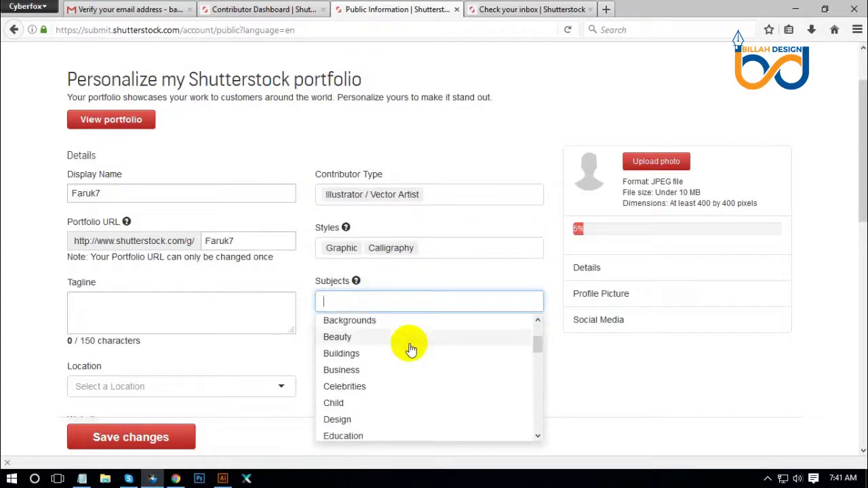
{"action": "left_click", "coordinate": [359, 369]}
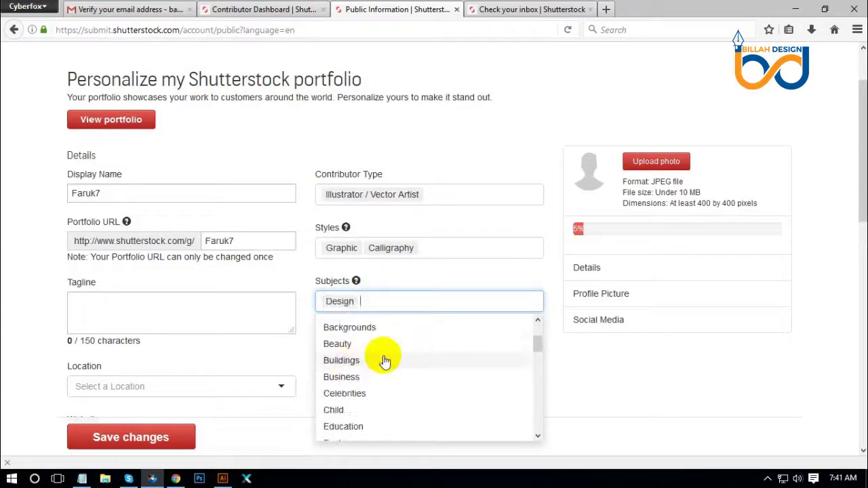
{"action": "left_click", "coordinate": [473, 274]}
{"action": "scroll", "coordinate": [509, 325], "scroll_direction": "down", "scroll_amount": 4}
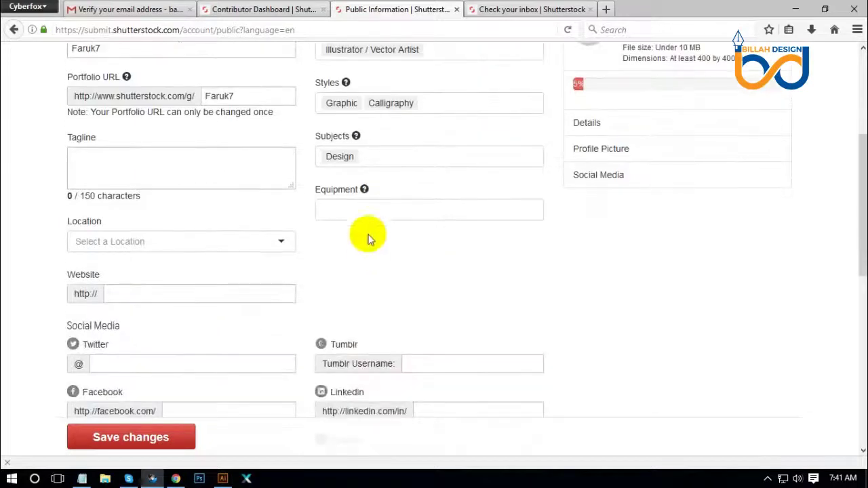
Add Adobe Illustrator to the portfolio's Equipment field.
{"action": "left_click", "coordinate": [365, 209]}
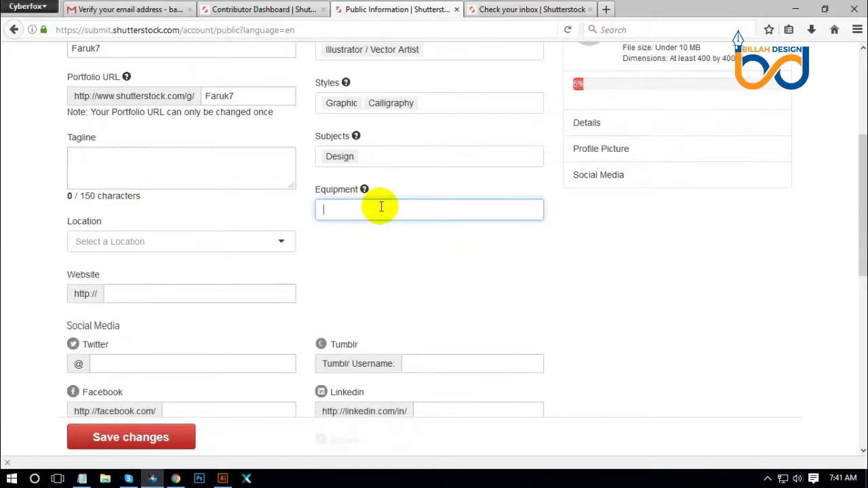
{"action": "type", "text": "Adobe Illustrator"}
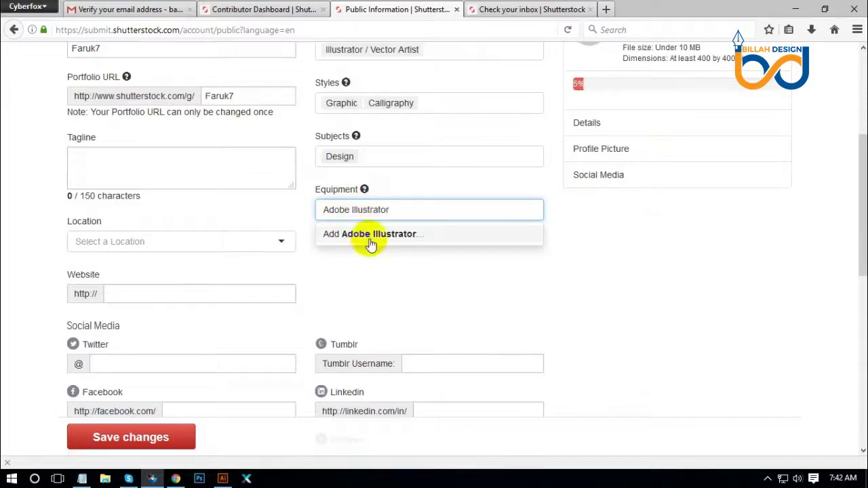
{"action": "left_click", "coordinate": [370, 237]}
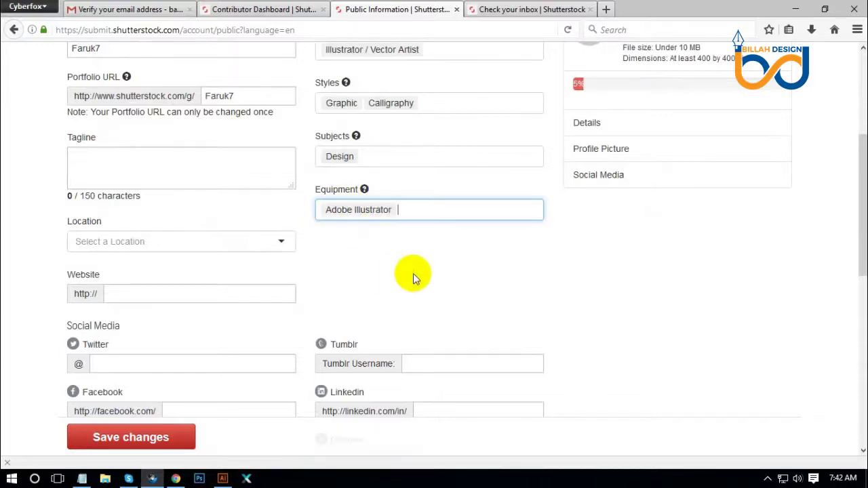
{"action": "left_click", "coordinate": [413, 274]}
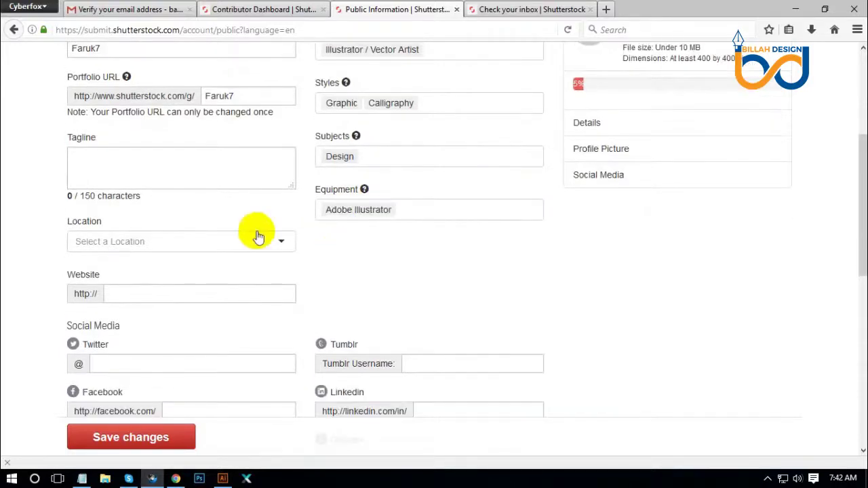
Set the portfolio location to Bangladesh.
{"action": "left_click", "coordinate": [184, 243]}
{"action": "scroll", "coordinate": [189, 320], "scroll_direction": "down", "scroll_amount": 1}
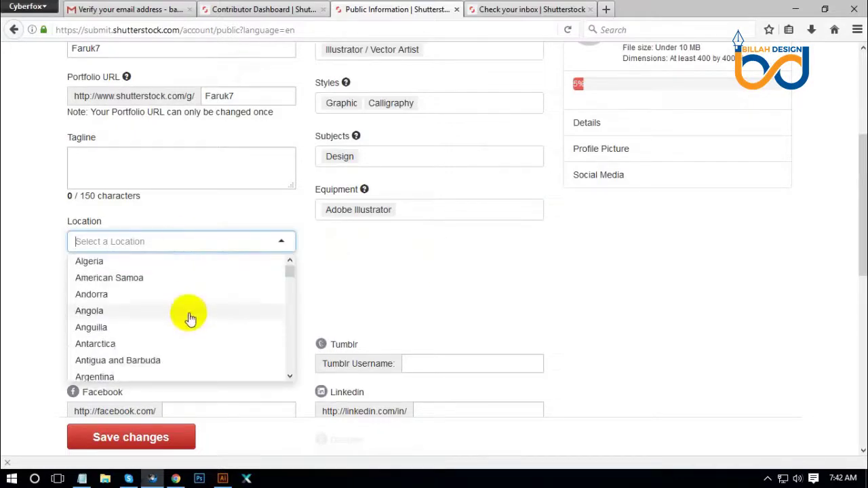
{"action": "scroll", "coordinate": [190, 319], "scroll_direction": "down", "scroll_amount": 5}
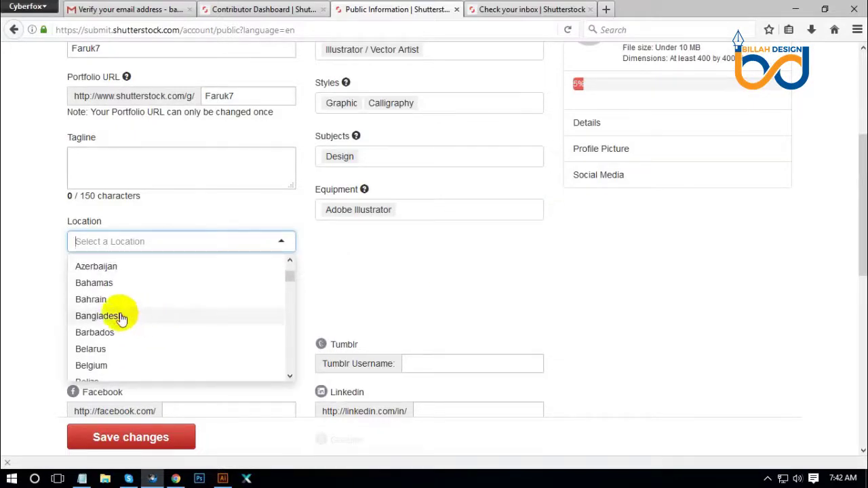
{"action": "left_click", "coordinate": [121, 318]}
{"action": "scroll", "coordinate": [234, 337], "scroll_direction": "up", "scroll_amount": 2}
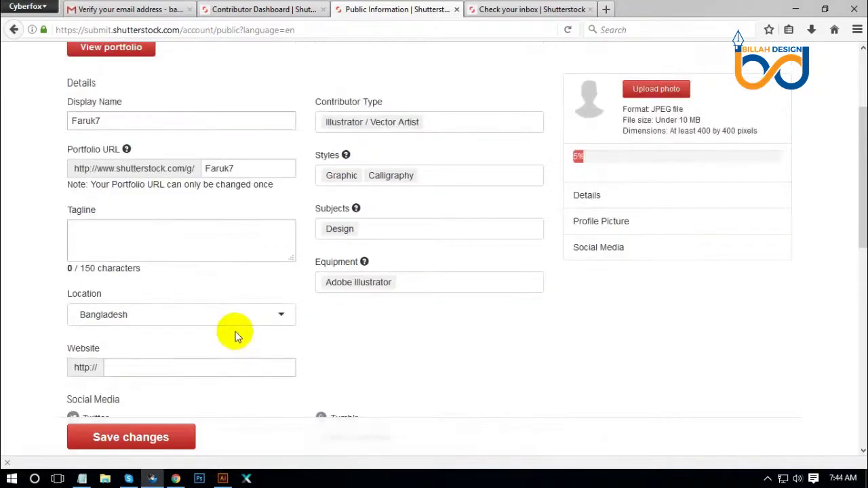
{"action": "left_click", "coordinate": [145, 368]}
{"action": "scroll", "coordinate": [289, 341], "scroll_direction": "down", "scroll_amount": 2}
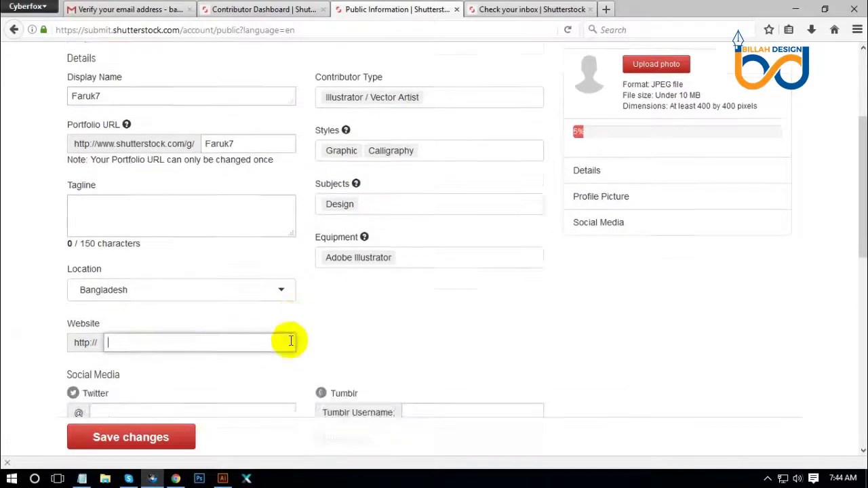
{"action": "scroll", "coordinate": [122, 219], "scroll_direction": "down", "scroll_amount": 1}
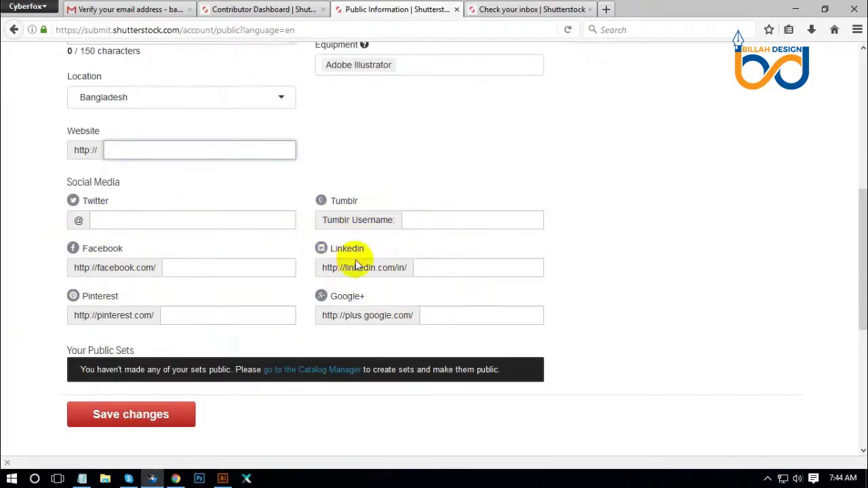
{"action": "scroll", "coordinate": [441, 262], "scroll_direction": "down", "scroll_amount": 2}
{"action": "scroll", "coordinate": [533, 240], "scroll_direction": "up", "scroll_amount": 10}
{"action": "scroll", "coordinate": [505, 244], "scroll_direction": "down", "scroll_amount": 2}
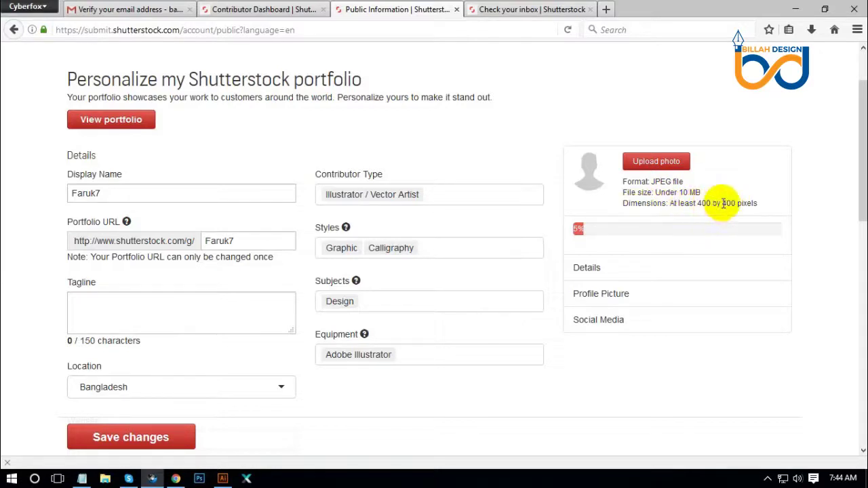
Upload the Bird image from the Desktop as the profile picture.
{"action": "left_click", "coordinate": [655, 162]}
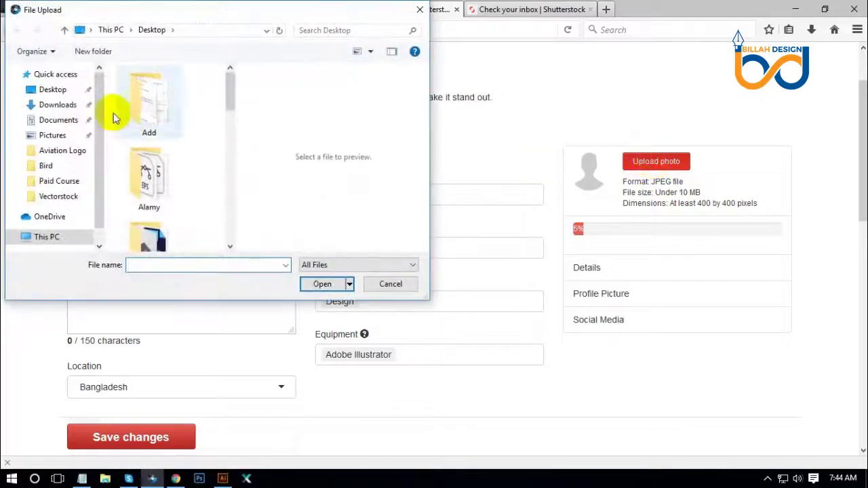
{"action": "left_click", "coordinate": [52, 91]}
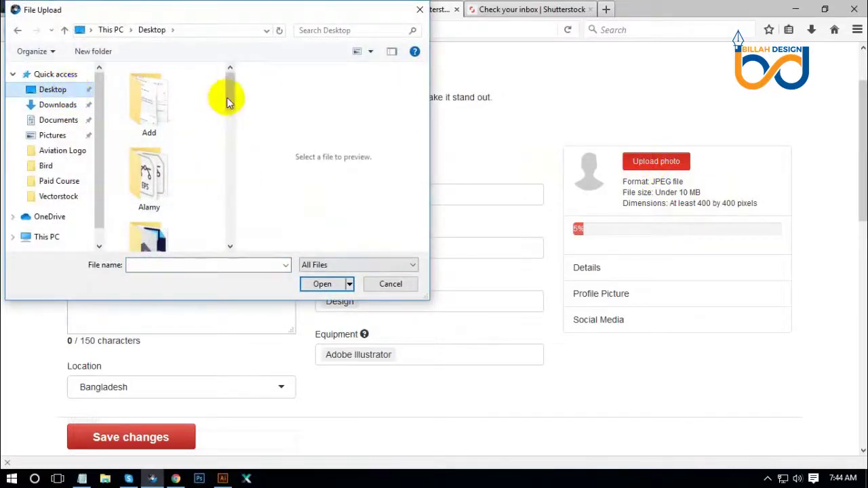
{"action": "left_click_drag", "start_coordinate": [229, 92], "coordinate": [229, 177]}
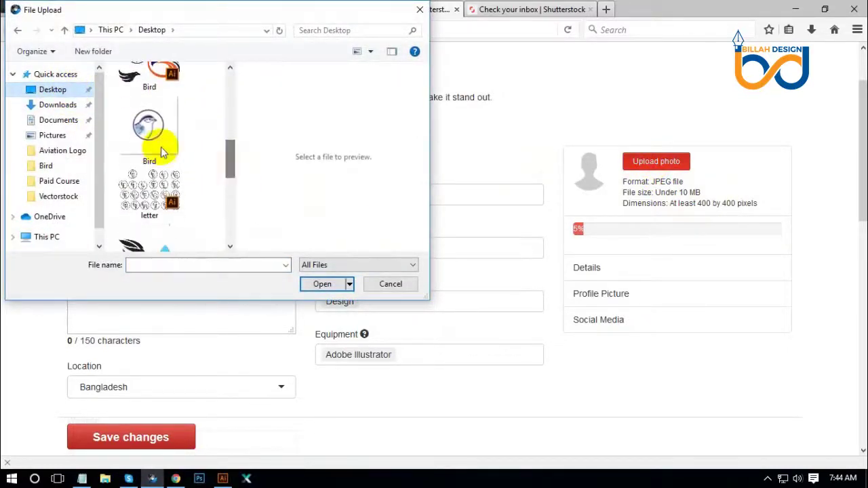
{"action": "left_click", "coordinate": [156, 143]}
{"action": "left_click", "coordinate": [329, 286]}
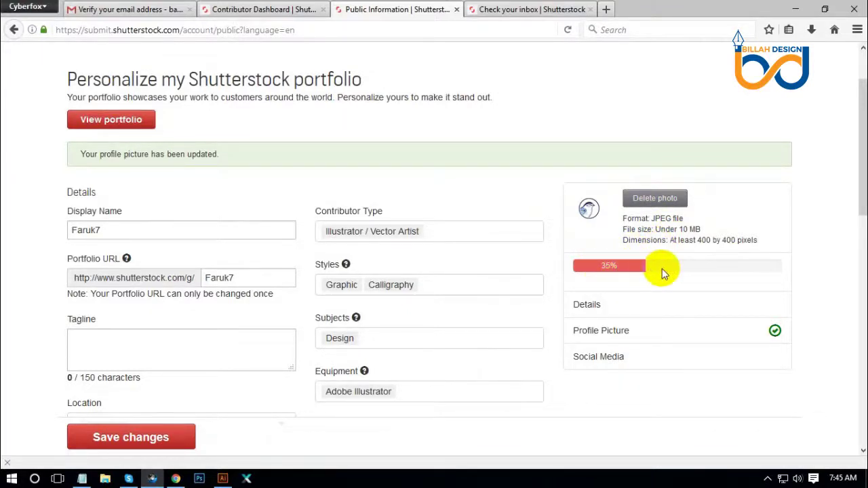
{"action": "scroll", "coordinate": [631, 271], "scroll_direction": "down", "scroll_amount": 2}
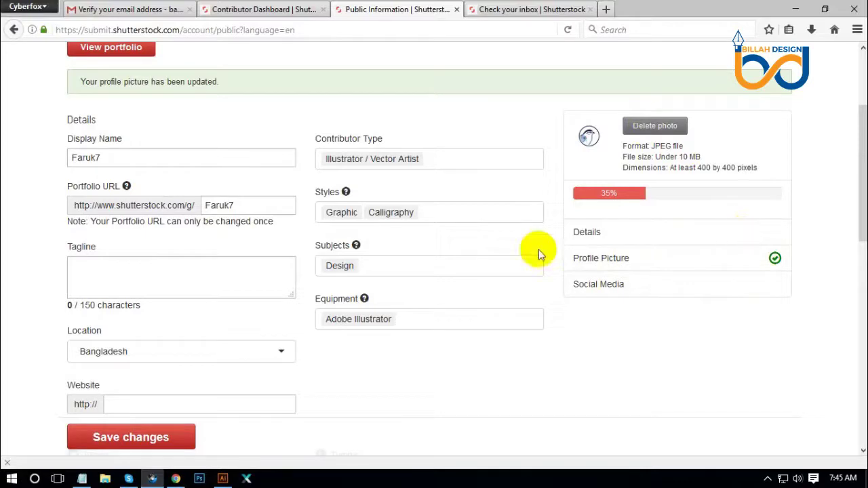
{"action": "scroll", "coordinate": [387, 246], "scroll_direction": "down", "scroll_amount": 5}
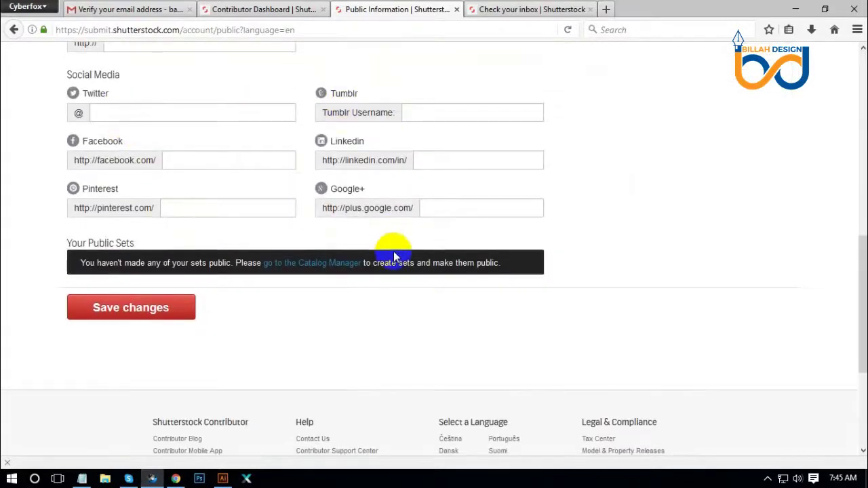
{"action": "scroll", "coordinate": [393, 251], "scroll_direction": "up", "scroll_amount": 3}
{"action": "scroll", "coordinate": [569, 245], "scroll_direction": "up", "scroll_amount": 3}
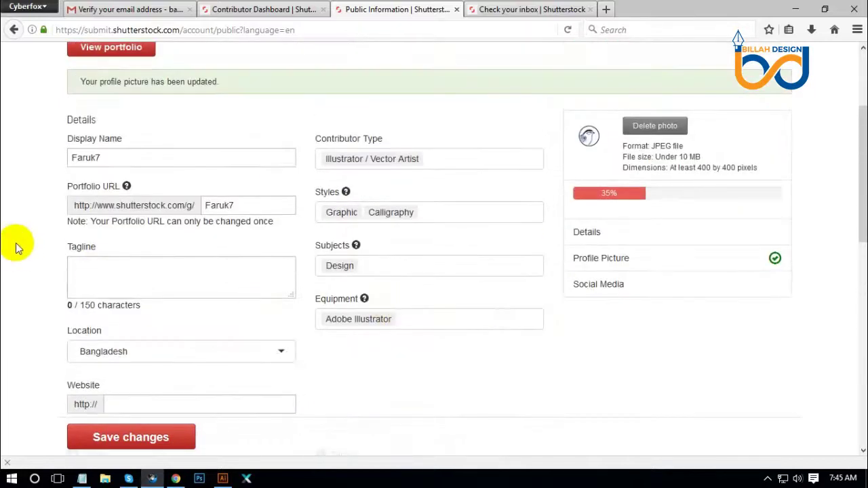
{"action": "scroll", "coordinate": [20, 234], "scroll_direction": "down", "scroll_amount": 2}
Write the tagline 'I'm a Logo creative designer.'.
{"action": "left_click", "coordinate": [106, 195]}
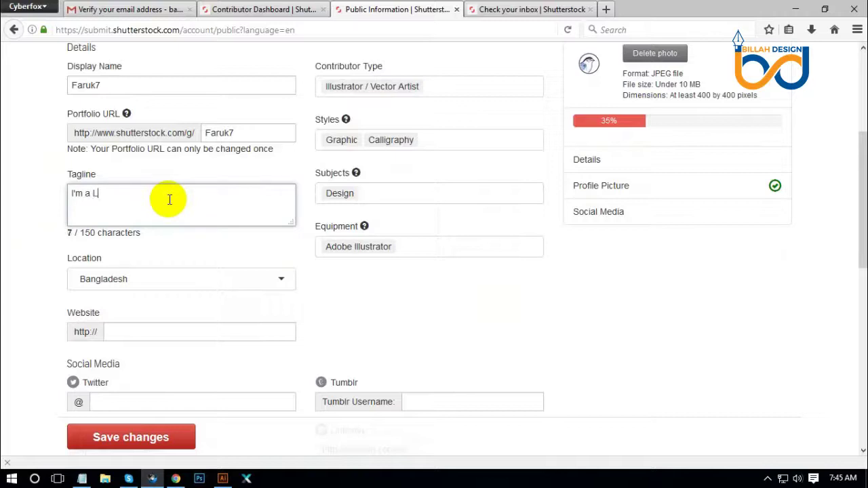
{"action": "type", "text": "I'm a Logo"}
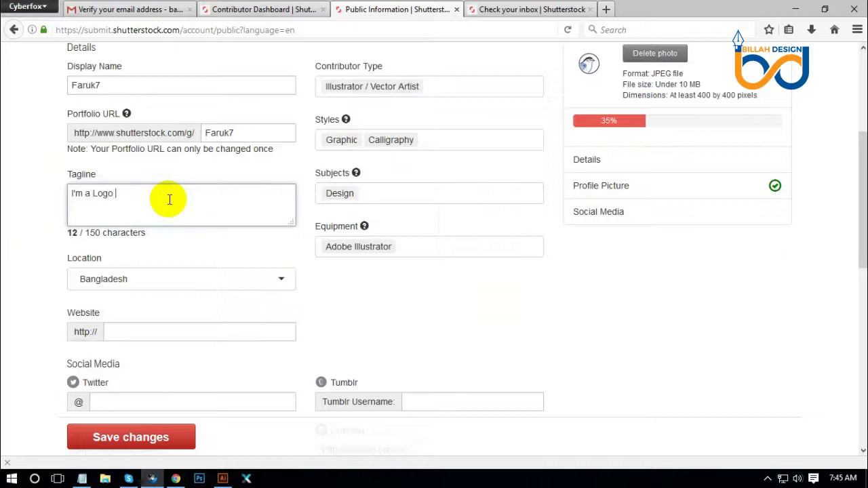
{"action": "type", "text": " designer"}
{"action": "left_click", "coordinate": [117, 198]}
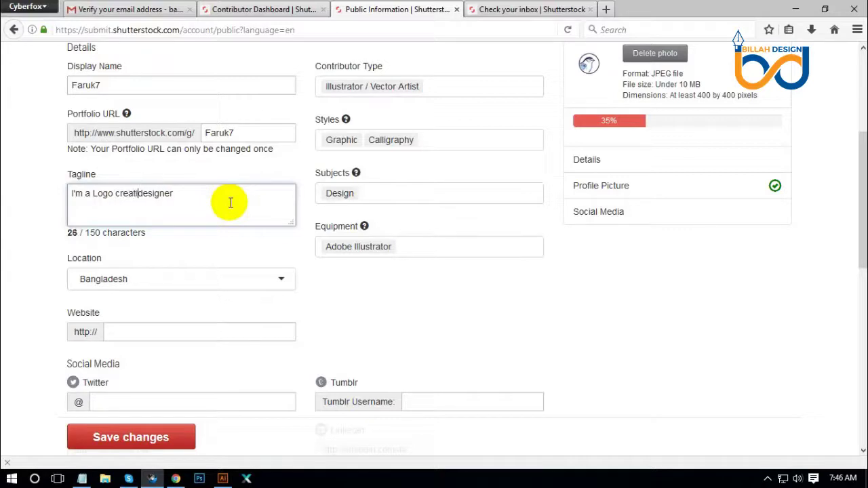
{"action": "type", "text": "creative"}
{"action": "left_click", "coordinate": [217, 212]}
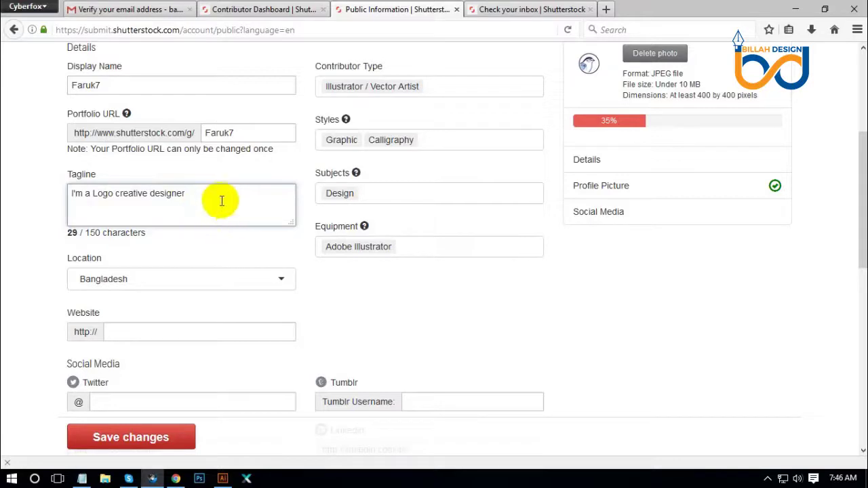
Review the styles Graphic and Calligraphy, subject Design and equipment Adobe Illustrator on the form.
{"action": "scroll", "coordinate": [54, 224], "scroll_direction": "down", "scroll_amount": 3}
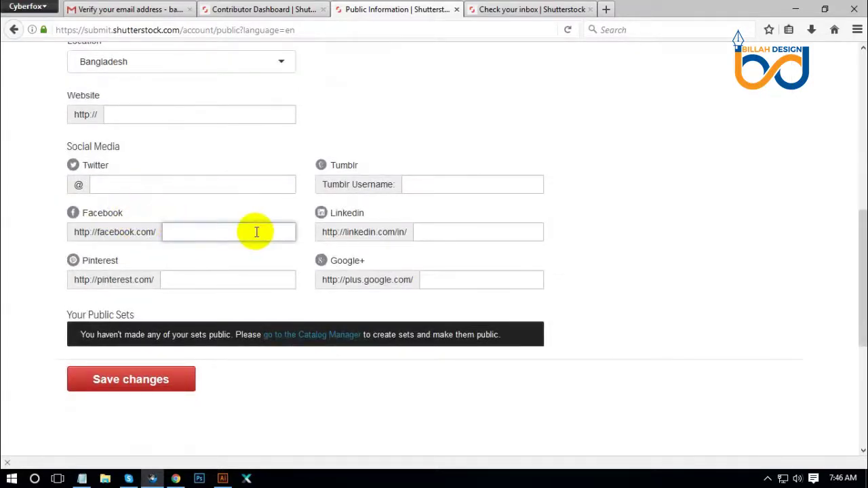
{"action": "scroll", "coordinate": [703, 151], "scroll_direction": "up", "scroll_amount": 3}
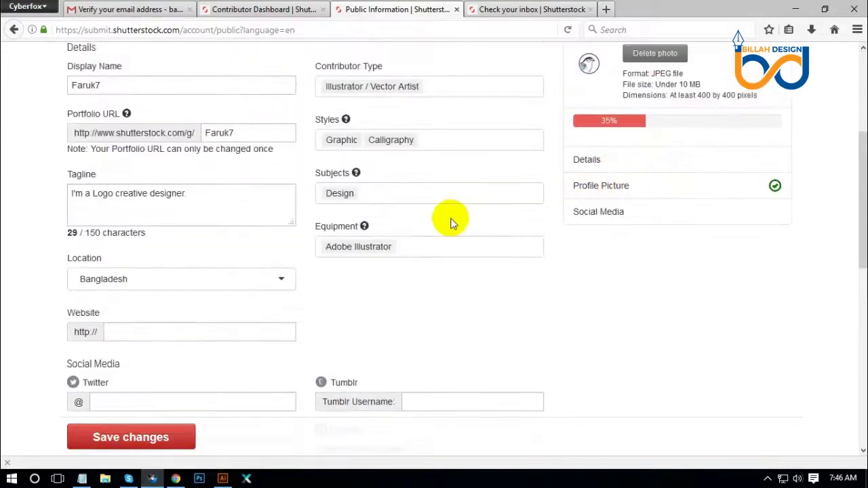
{"action": "scroll", "coordinate": [252, 276], "scroll_direction": "down", "scroll_amount": 2}
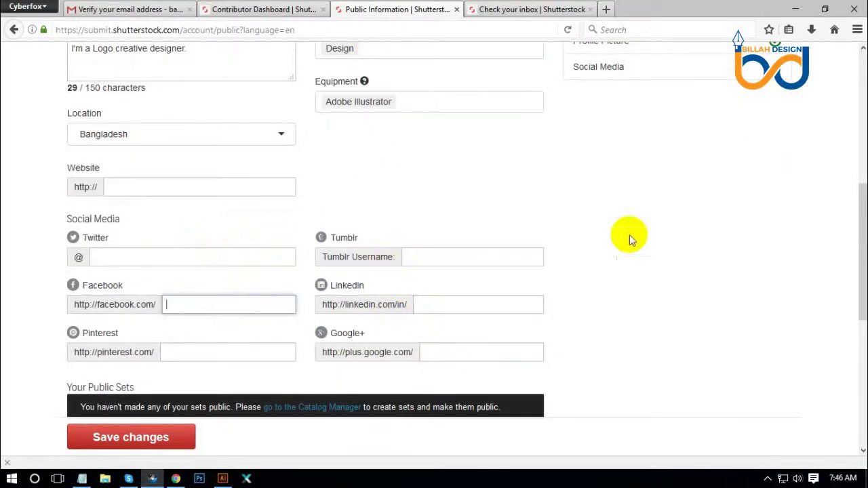
{"action": "scroll", "coordinate": [574, 231], "scroll_direction": "up", "scroll_amount": 2}
{"action": "scroll", "coordinate": [505, 278], "scroll_direction": "up", "scroll_amount": 2}
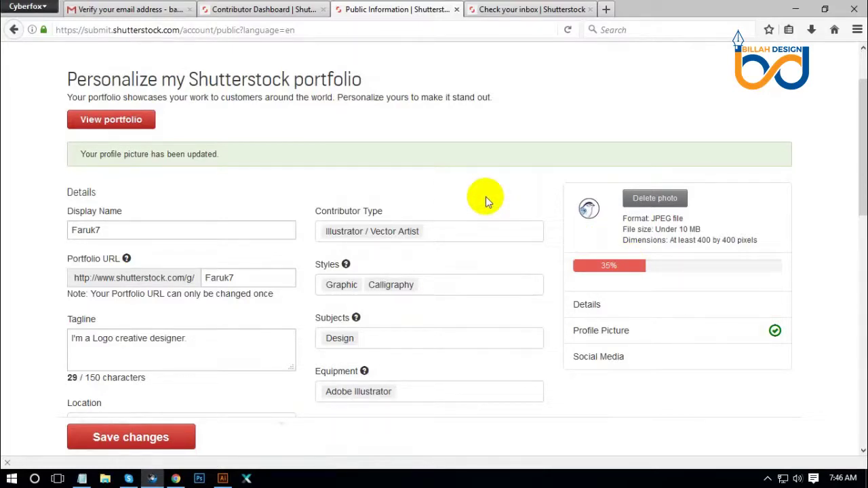
{"action": "scroll", "coordinate": [402, 202], "scroll_direction": "down", "scroll_amount": 6}
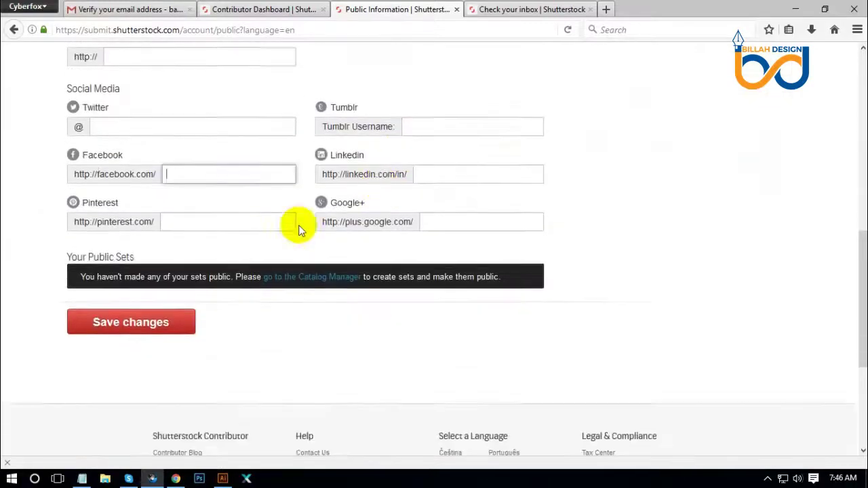
{"action": "scroll", "coordinate": [112, 181], "scroll_direction": "up", "scroll_amount": 2}
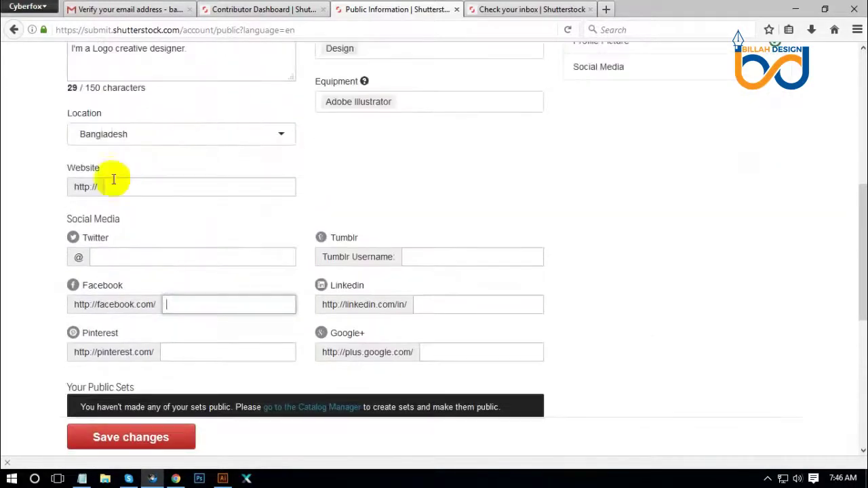
{"action": "scroll", "coordinate": [480, 215], "scroll_direction": "down", "scroll_amount": 3}
{"action": "scroll", "coordinate": [549, 238], "scroll_direction": "up", "scroll_amount": 4}
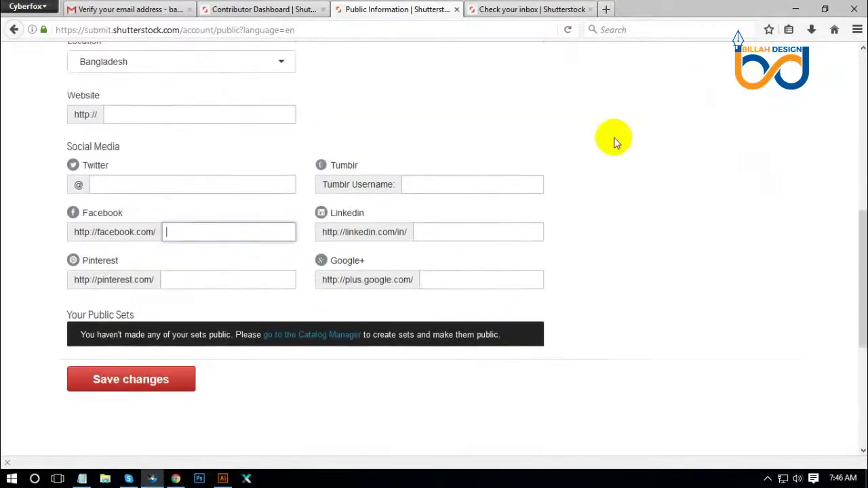
{"action": "scroll", "coordinate": [580, 158], "scroll_direction": "up", "scroll_amount": 5}
{"action": "scroll", "coordinate": [424, 174], "scroll_direction": "down", "scroll_amount": 5}
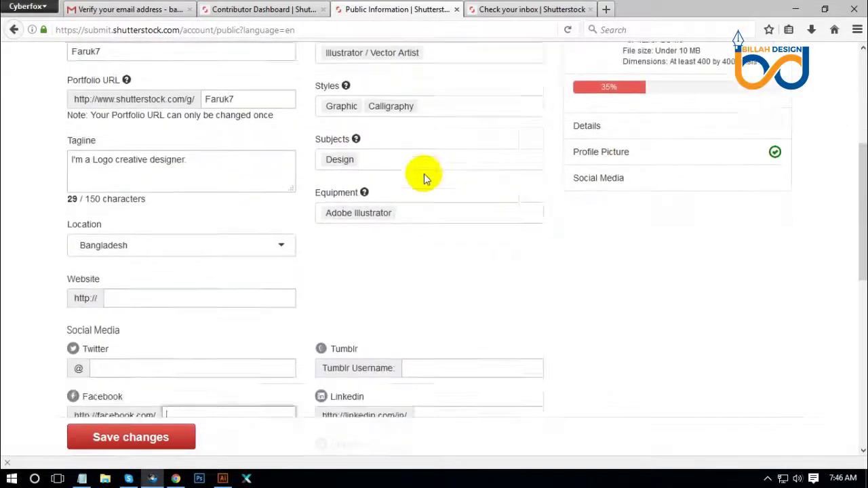
Save the public profile information, raising portfolio completion to 65%.
{"action": "left_click", "coordinate": [140, 381]}
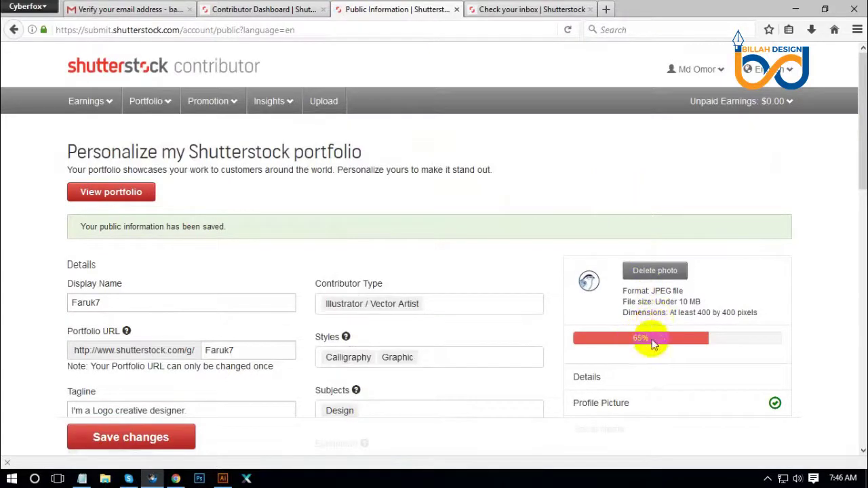
{"action": "scroll", "coordinate": [510, 236], "scroll_direction": "down", "scroll_amount": 3}
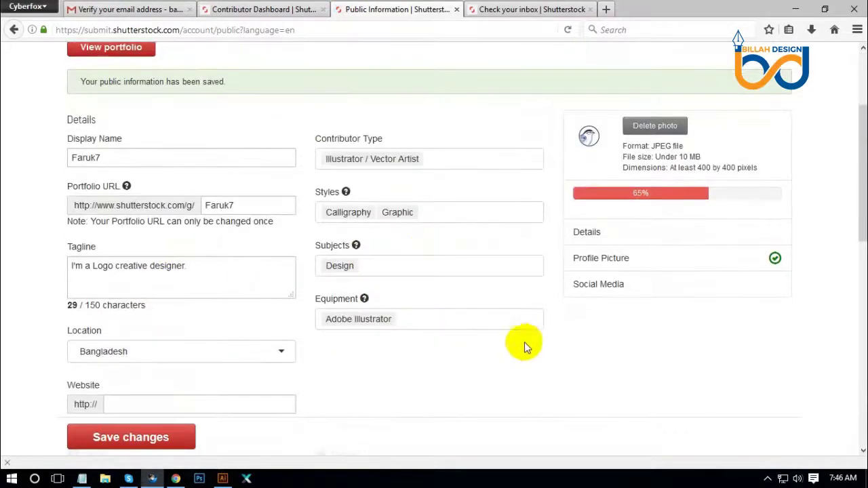
{"action": "scroll", "coordinate": [479, 316], "scroll_direction": "up", "scroll_amount": 3}
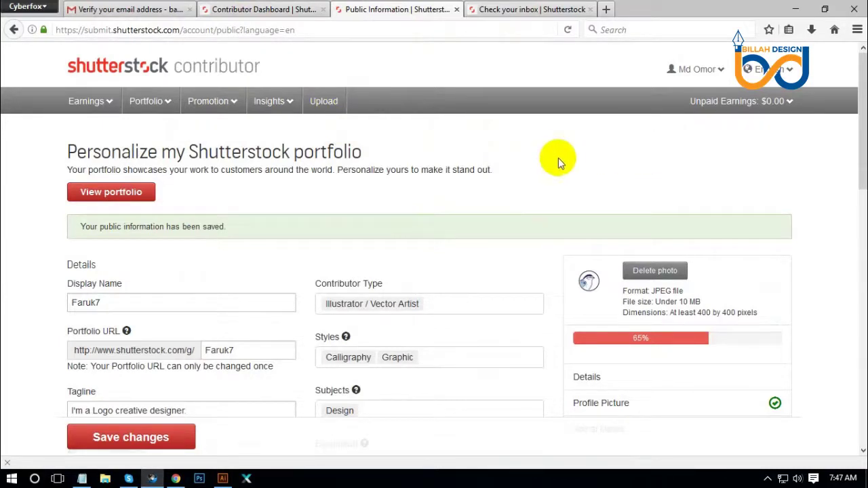
{"action": "mouse_move", "coordinate": [87, 103]}
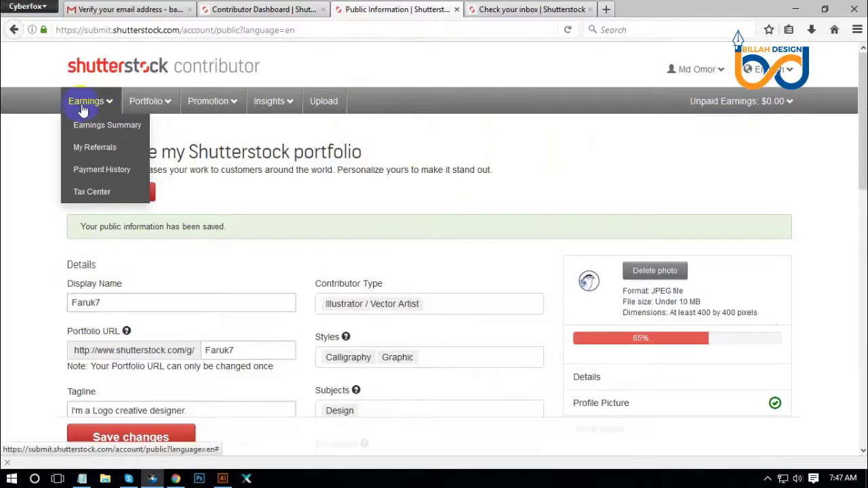
Open Earnings Summary in a new tab and review it: no sales yet for October 2019.
{"action": "right_click", "coordinate": [122, 132]}
{"action": "left_click", "coordinate": [160, 135]}
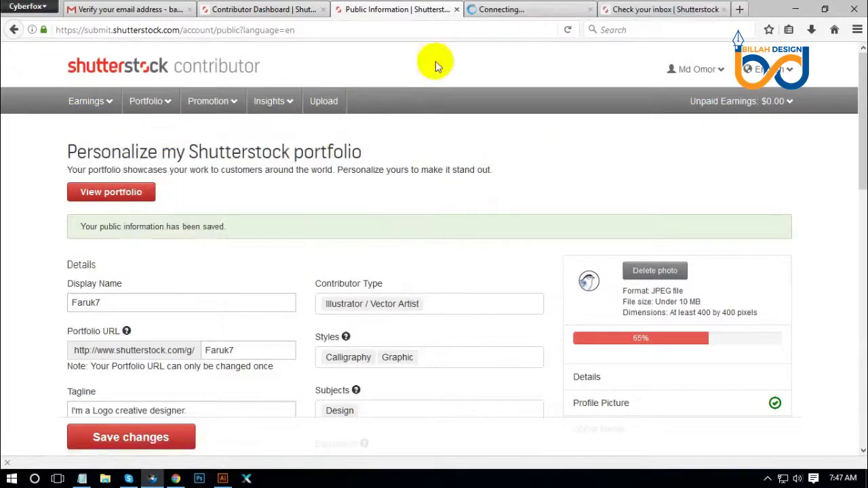
{"action": "left_click", "coordinate": [484, 10]}
{"action": "scroll", "coordinate": [81, 293], "scroll_direction": "down", "scroll_amount": 3}
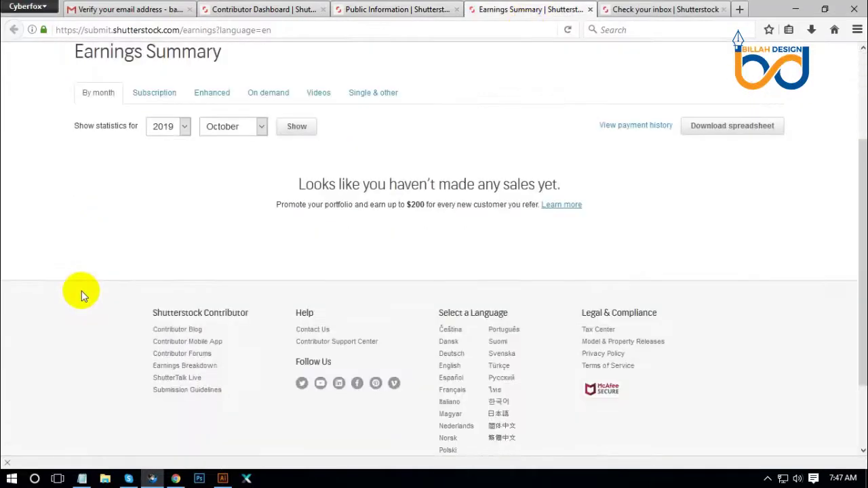
{"action": "scroll", "coordinate": [81, 290], "scroll_direction": "up", "scroll_amount": 3}
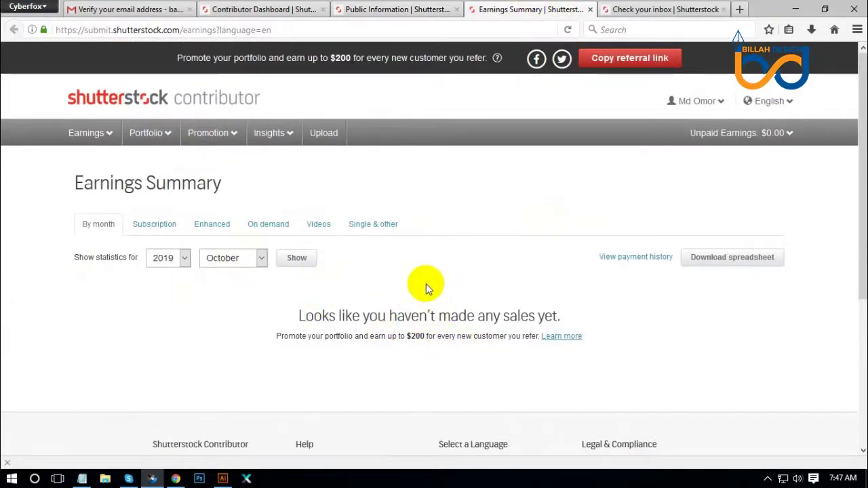
{"action": "scroll", "coordinate": [183, 285], "scroll_direction": "down", "scroll_amount": 1}
{"action": "scroll", "coordinate": [178, 281], "scroll_direction": "down", "scroll_amount": 2}
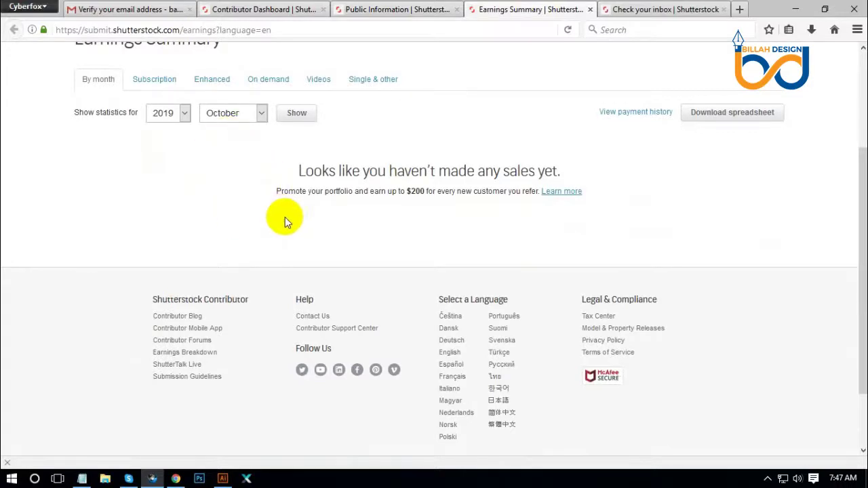
{"action": "scroll", "coordinate": [256, 219], "scroll_direction": "up", "scroll_amount": 4}
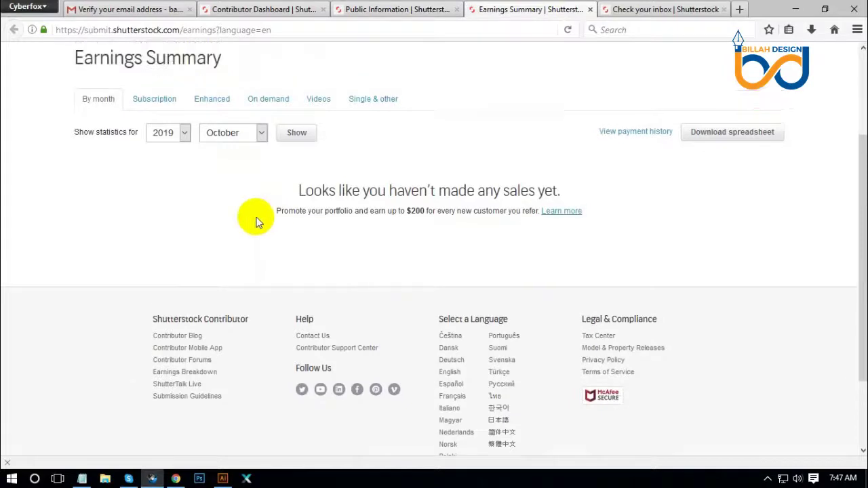
Recheck the Earnings Summary, then close the Public Information tab, leaving the Contributor Dashboard showing.
{"action": "left_click", "coordinate": [404, 9]}
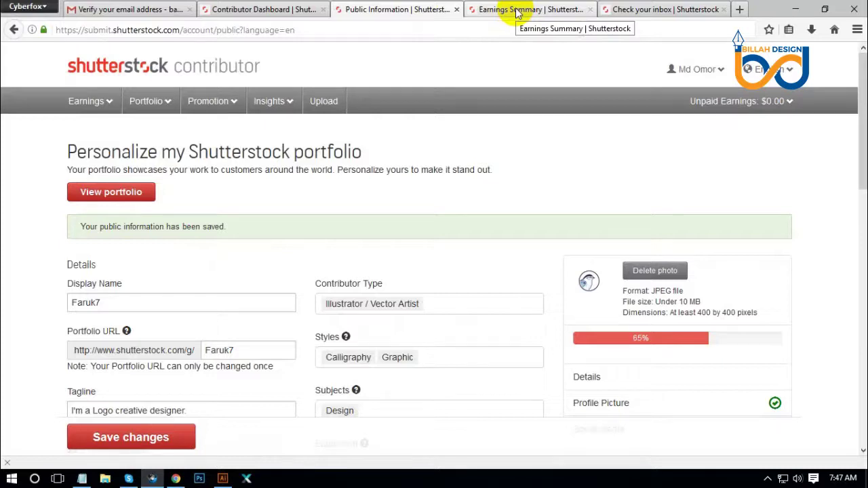
{"action": "left_click", "coordinate": [491, 10]}
{"action": "scroll", "coordinate": [339, 252], "scroll_direction": "down", "scroll_amount": 2}
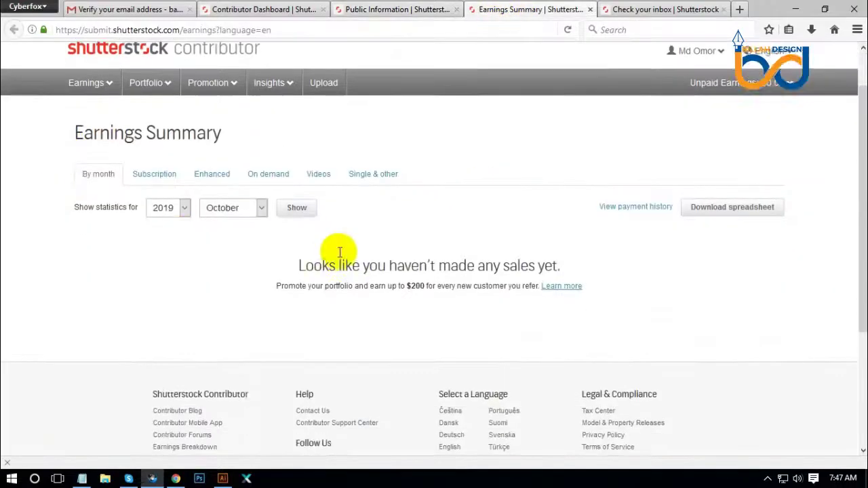
{"action": "scroll", "coordinate": [340, 253], "scroll_direction": "down", "scroll_amount": 1}
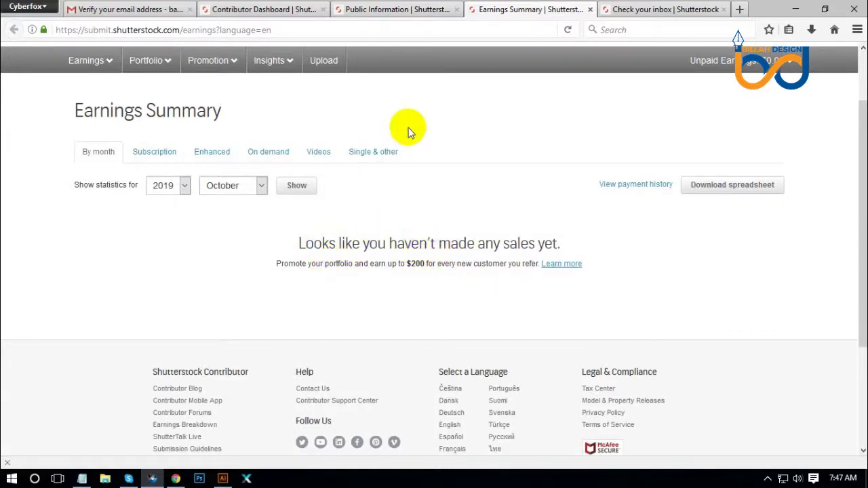
{"action": "left_click", "coordinate": [400, 9]}
{"action": "mouse_move", "coordinate": [108, 102]}
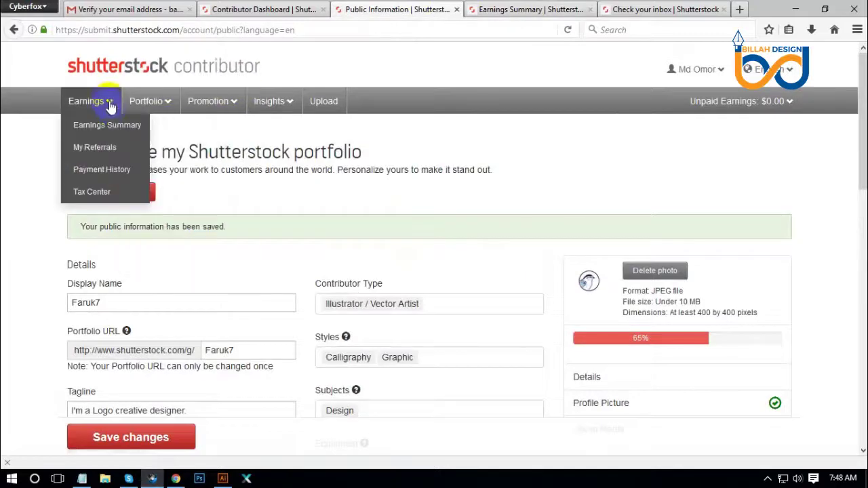
{"action": "key", "text": "ctrl+w"}
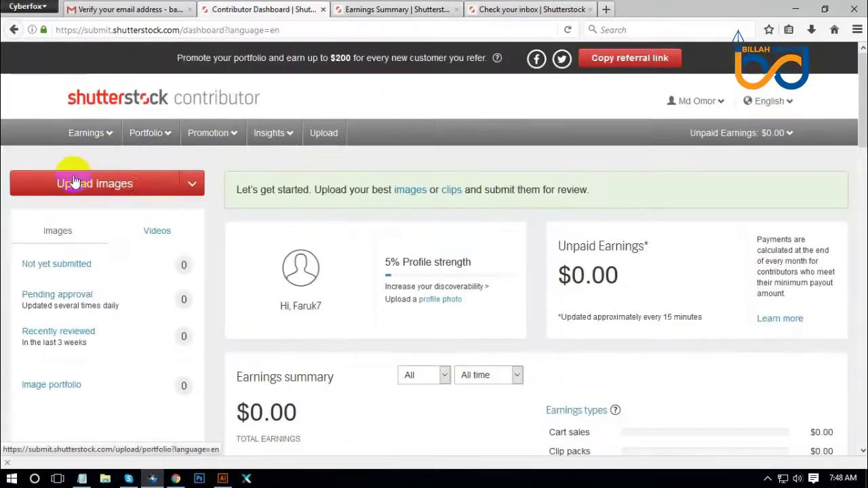
{"action": "mouse_move", "coordinate": [81, 146]}
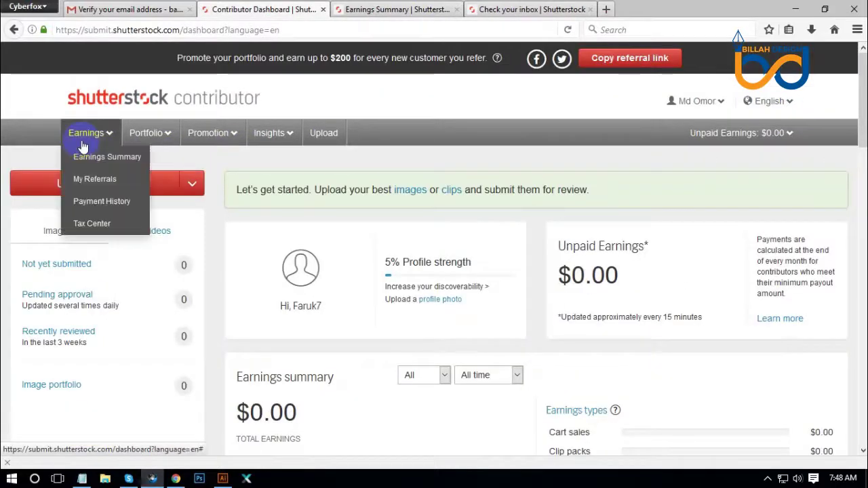
Open My referrals and review the $0.00 referral earnings, 0 referrals and both referral links.
{"action": "left_click", "coordinate": [94, 179]}
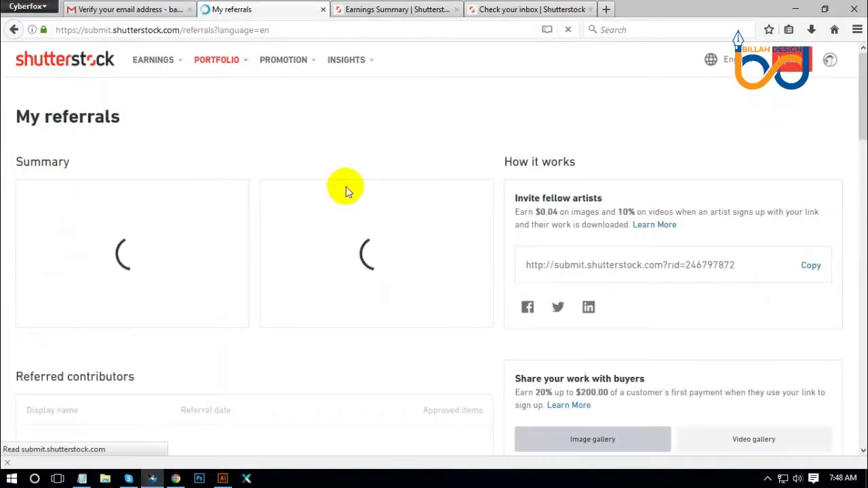
{"action": "scroll", "coordinate": [97, 243], "scroll_direction": "down", "scroll_amount": 5}
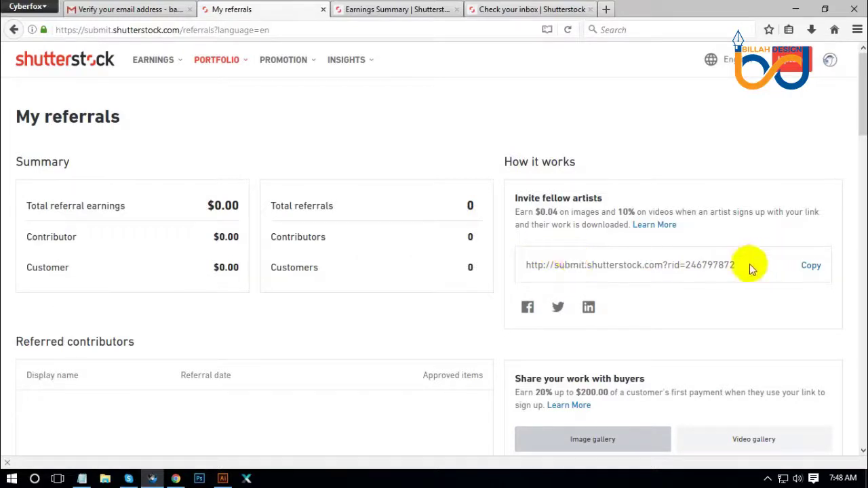
{"action": "scroll", "coordinate": [780, 262], "scroll_direction": "down", "scroll_amount": 2}
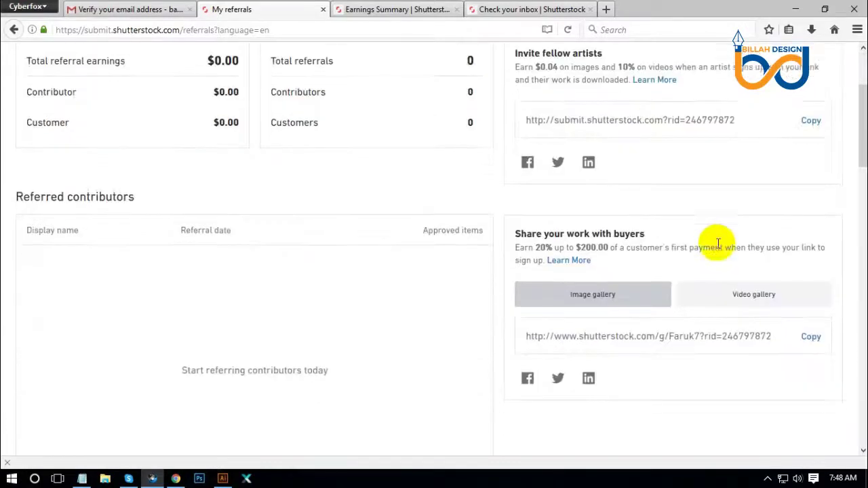
{"action": "scroll", "coordinate": [719, 243], "scroll_direction": "down", "scroll_amount": 2}
{"action": "scroll", "coordinate": [655, 245], "scroll_direction": "up", "scroll_amount": 1}
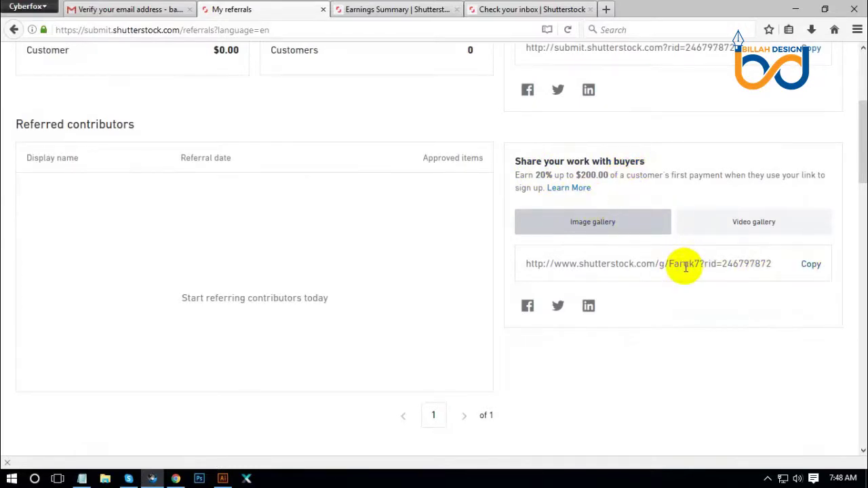
{"action": "scroll", "coordinate": [812, 271], "scroll_direction": "up", "scroll_amount": 2}
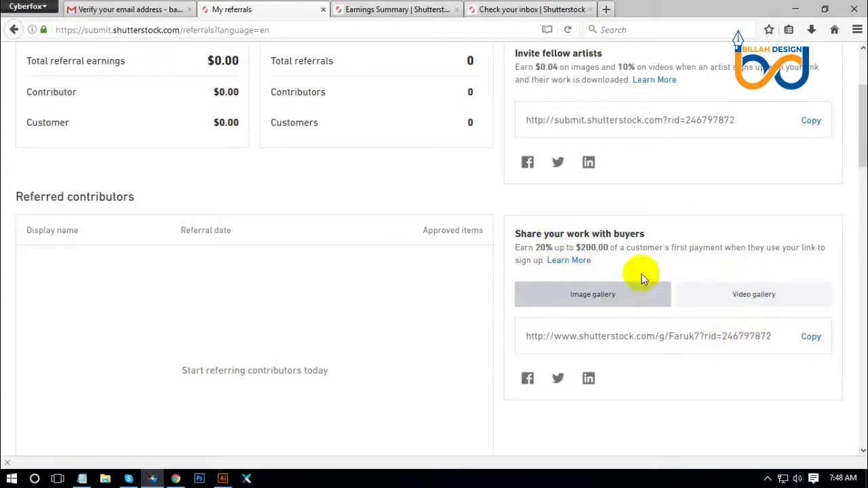
{"action": "scroll", "coordinate": [637, 278], "scroll_direction": "up", "scroll_amount": 4}
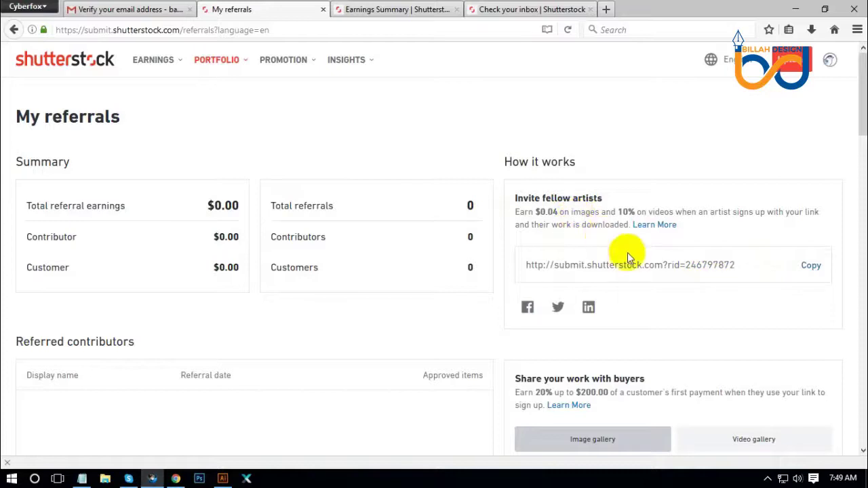
{"action": "scroll", "coordinate": [324, 253], "scroll_direction": "down", "scroll_amount": 4}
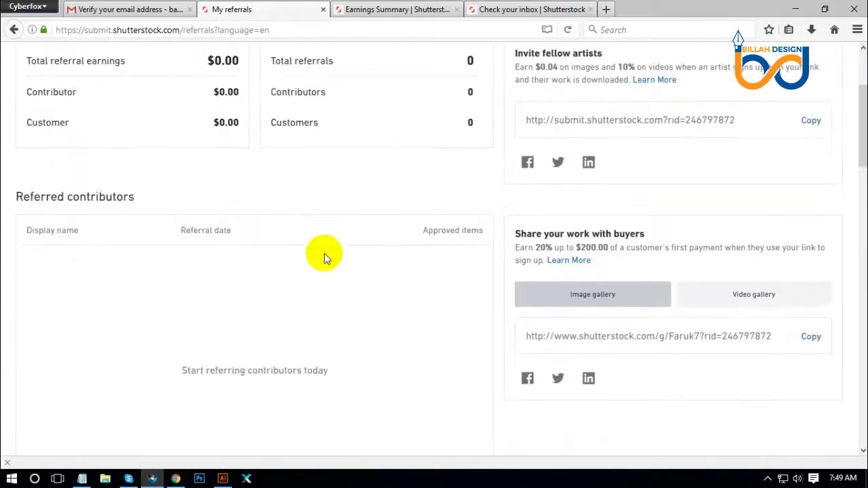
{"action": "scroll", "coordinate": [272, 176], "scroll_direction": "up", "scroll_amount": 3}
{"action": "scroll", "coordinate": [235, 113], "scroll_direction": "up", "scroll_amount": 1}
{"action": "mouse_move", "coordinate": [146, 65]}
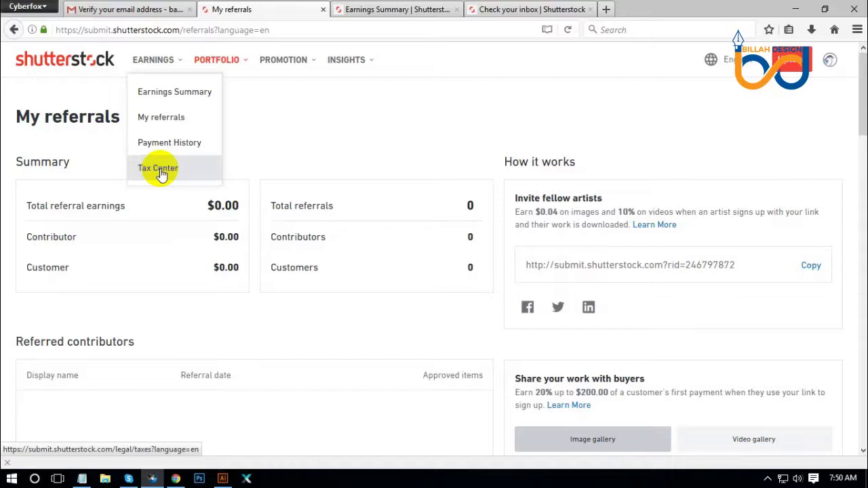
{"action": "mouse_move", "coordinate": [223, 59]}
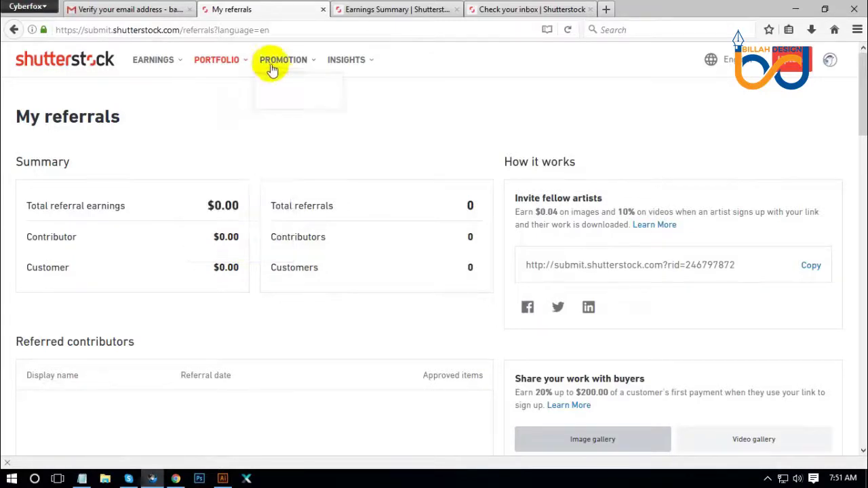
{"action": "mouse_move", "coordinate": [285, 64]}
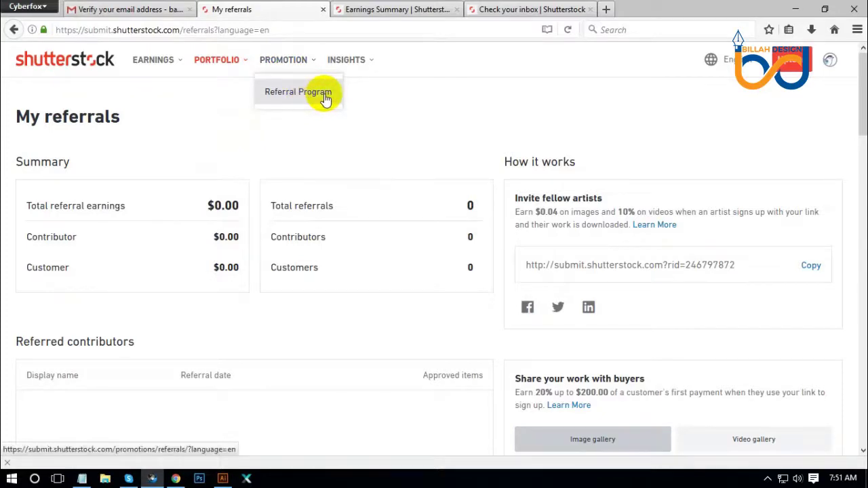
{"action": "mouse_move", "coordinate": [349, 60]}
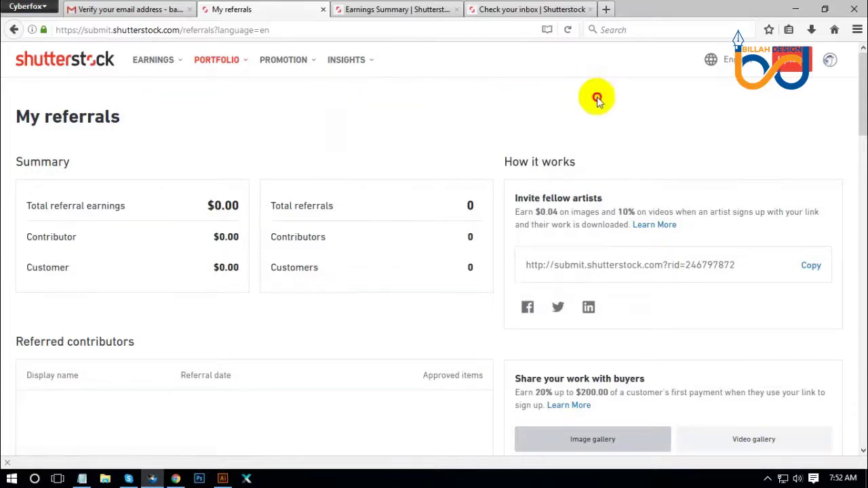
{"action": "scroll", "coordinate": [427, 163], "scroll_direction": "down", "scroll_amount": 2}
{"action": "scroll", "coordinate": [413, 203], "scroll_direction": "up", "scroll_amount": 2}
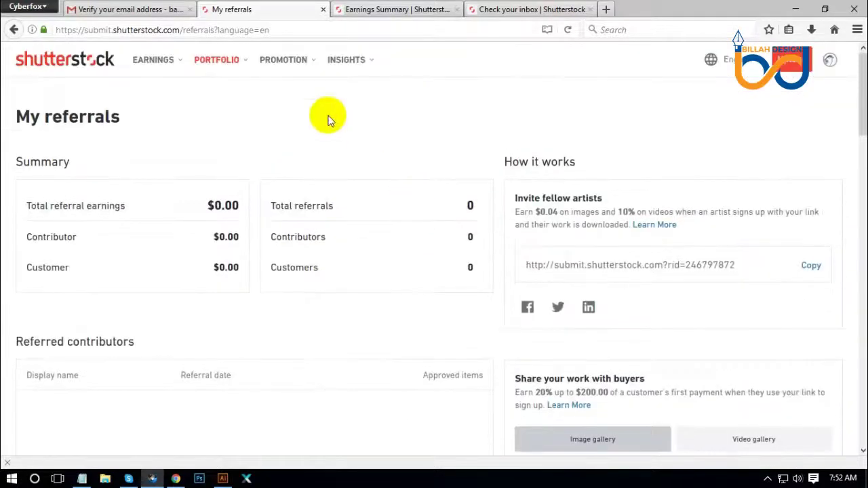